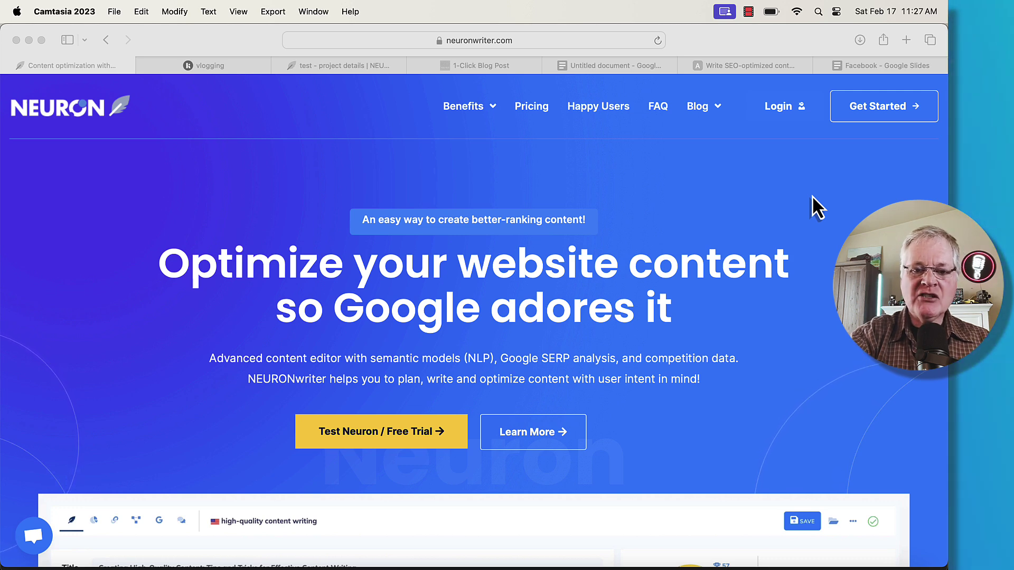
Step: Scroll the neuronwriter.com homepage past the editor screenshot and logos to the NLP-based recommendations section
scroll(812, 197, "down", 4)
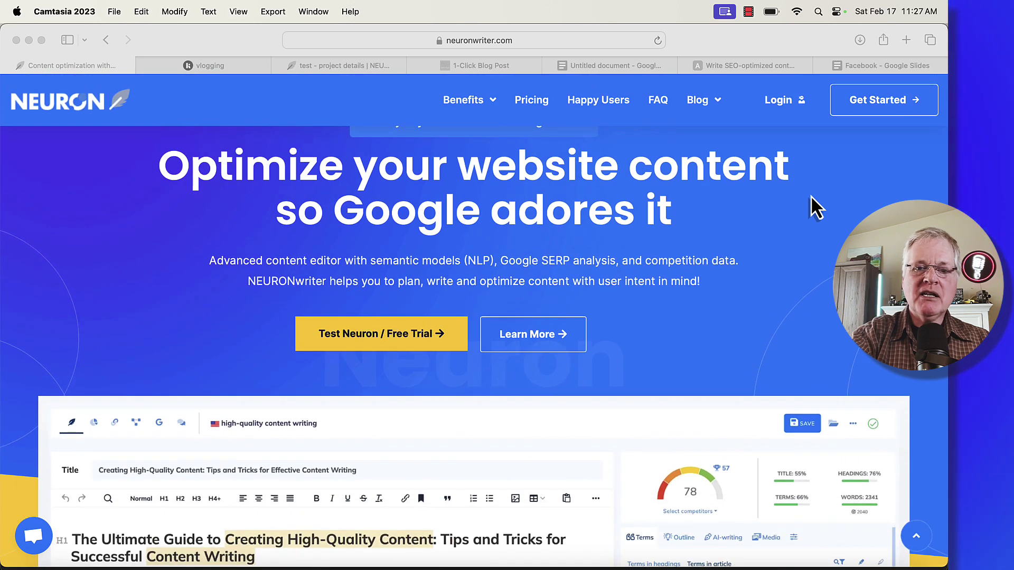
scroll(811, 196, "down", 2)
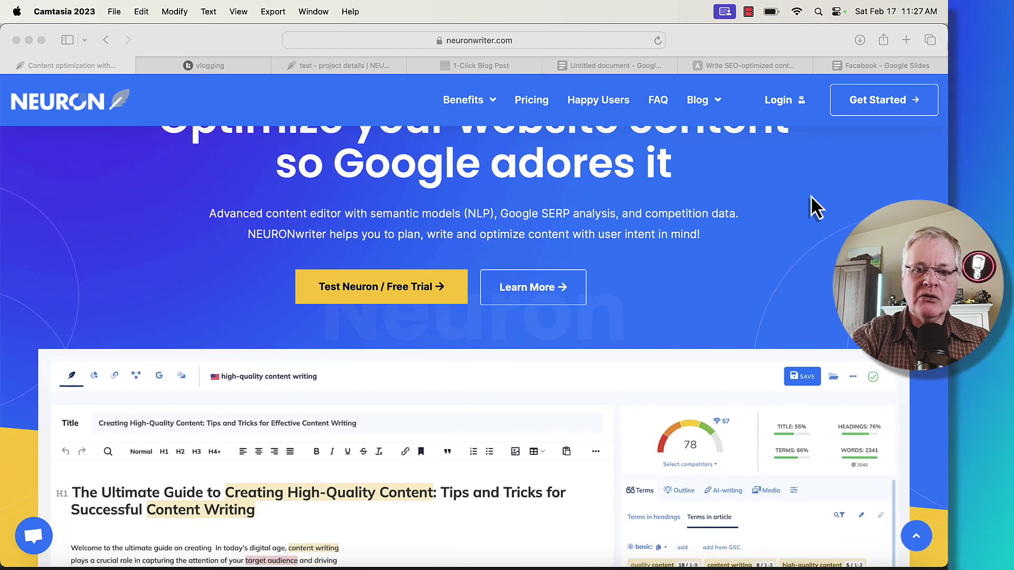
scroll(810, 196, "down", 3)
scroll(812, 207, "down", 3)
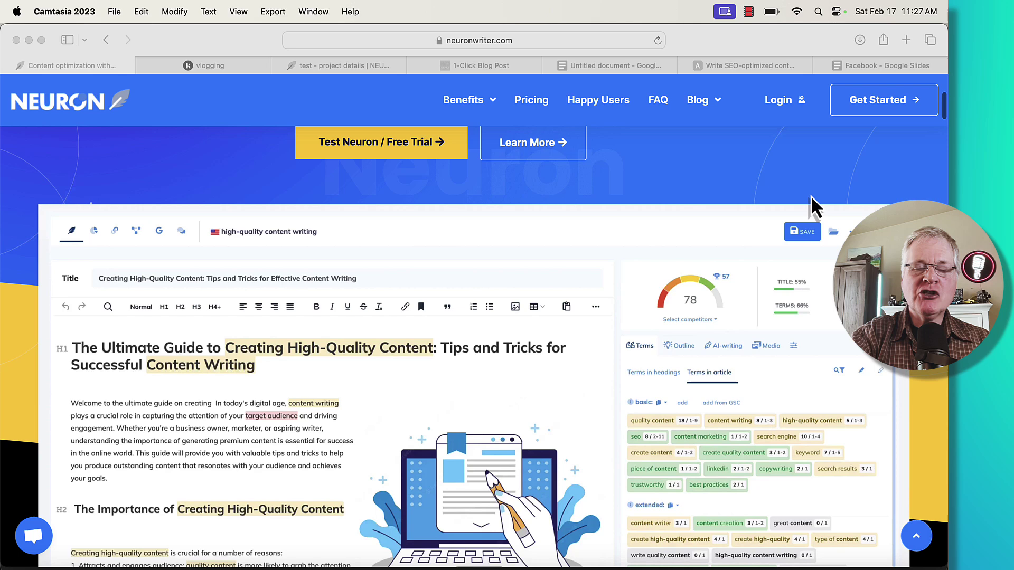
scroll(811, 207, "down", 2)
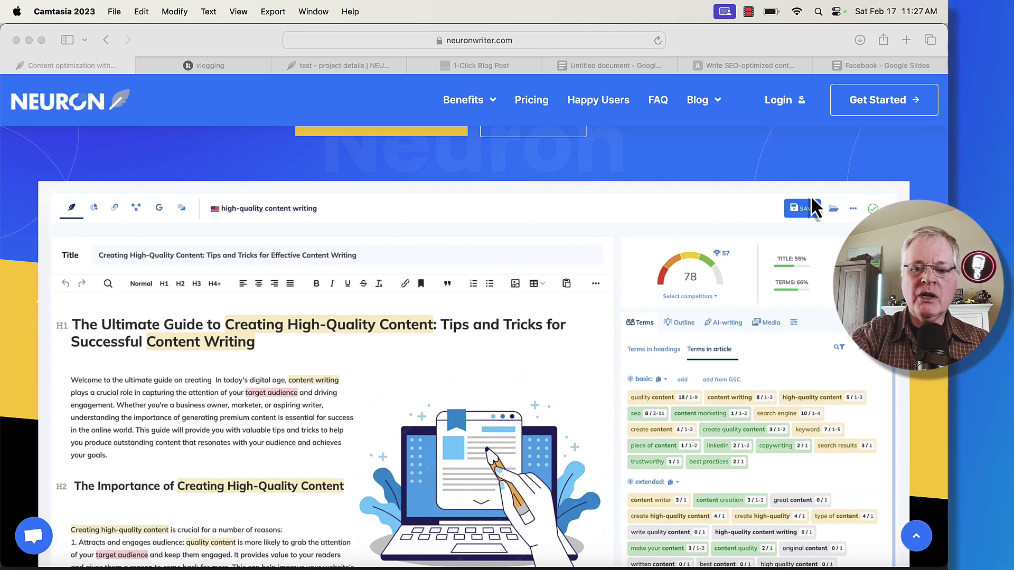
scroll(813, 202, "down", 3)
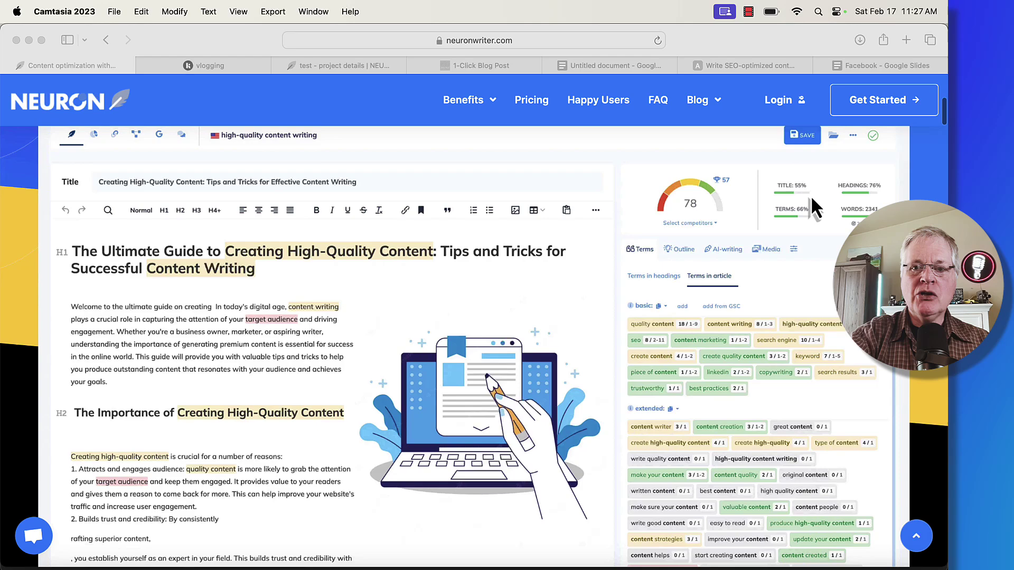
scroll(812, 199, "down", 10)
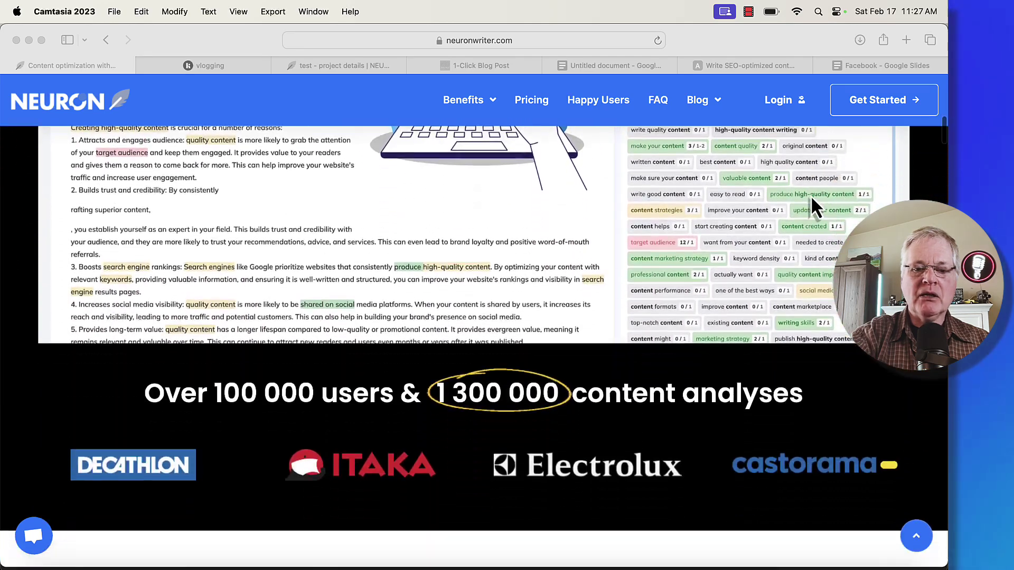
scroll(815, 207, "down", 3)
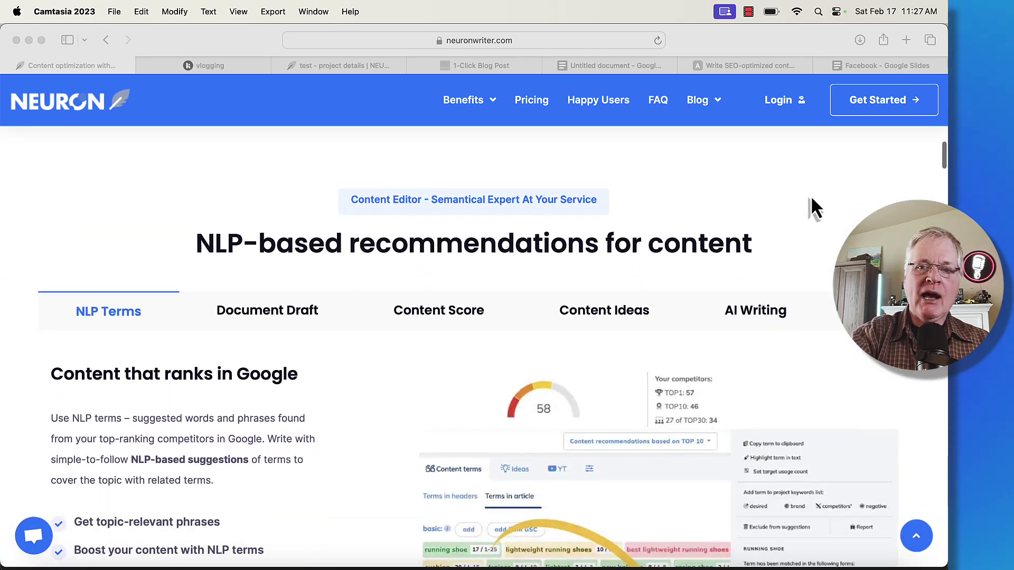
Step: Scroll on through the content ideas part of the NeuronWriter homepage
scroll(814, 206, "down", 2)
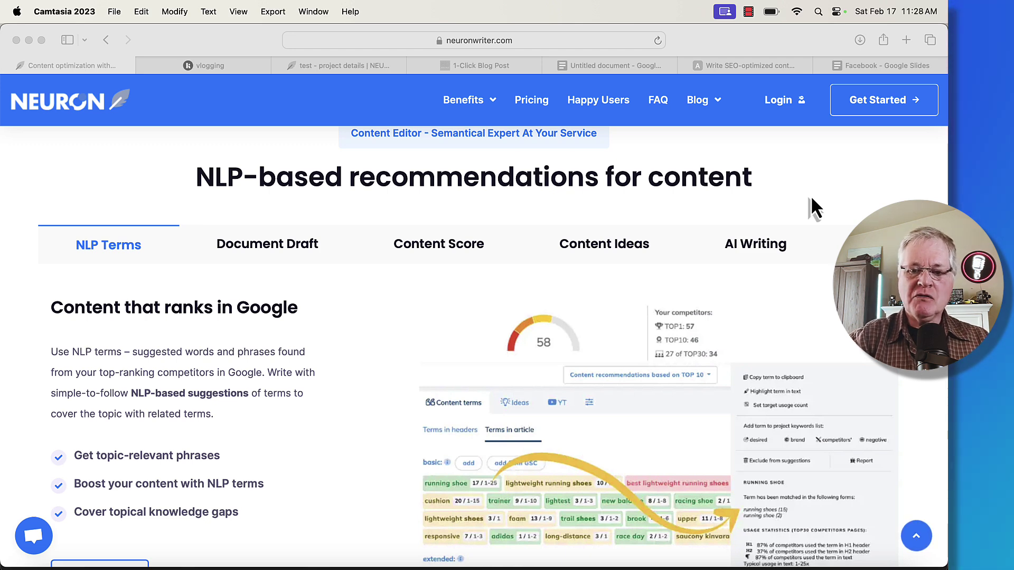
scroll(811, 199, "down", 5)
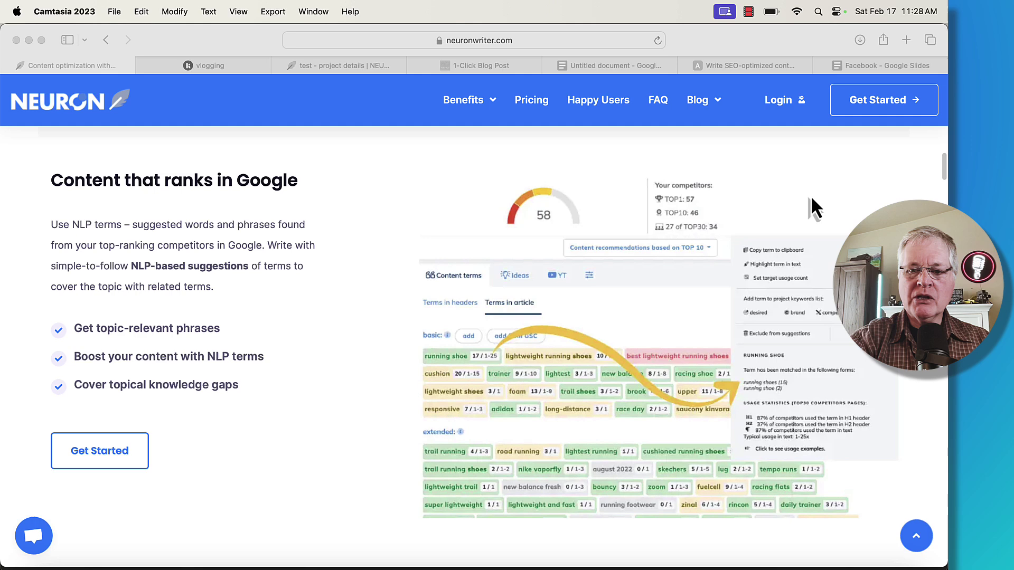
scroll(623, 364, "down", 1)
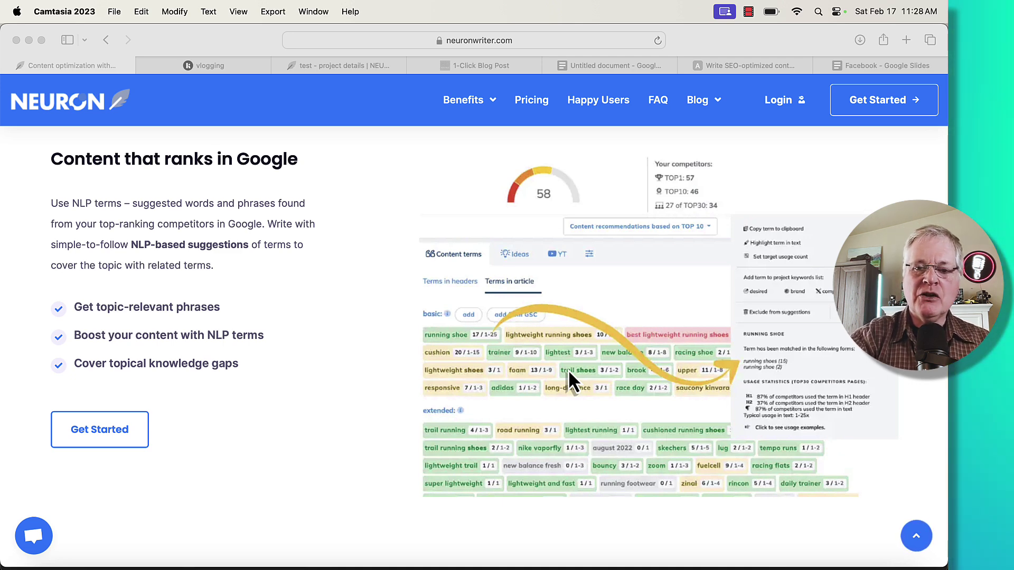
scroll(569, 370, "down", 5)
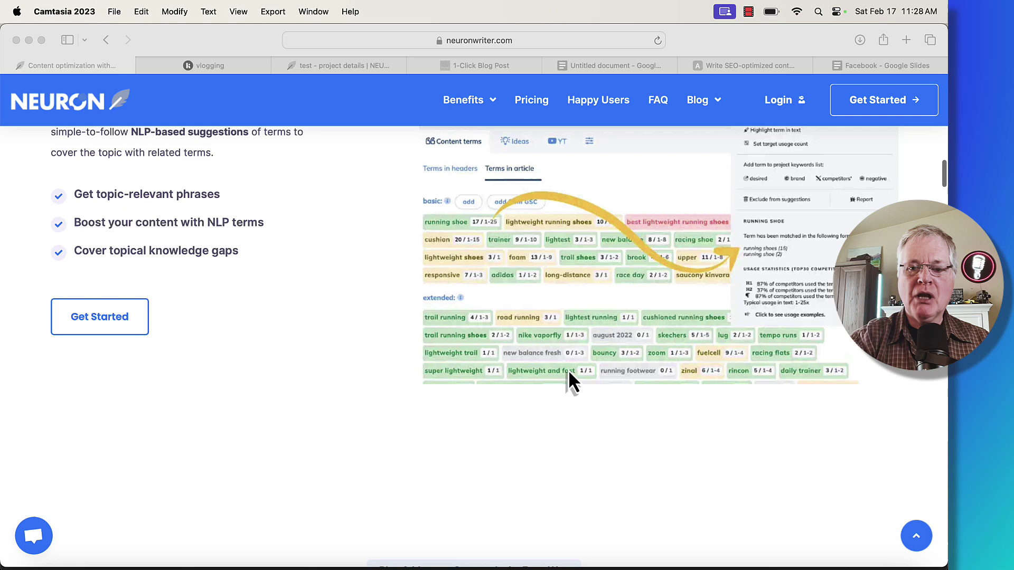
scroll(568, 370, "down", 10)
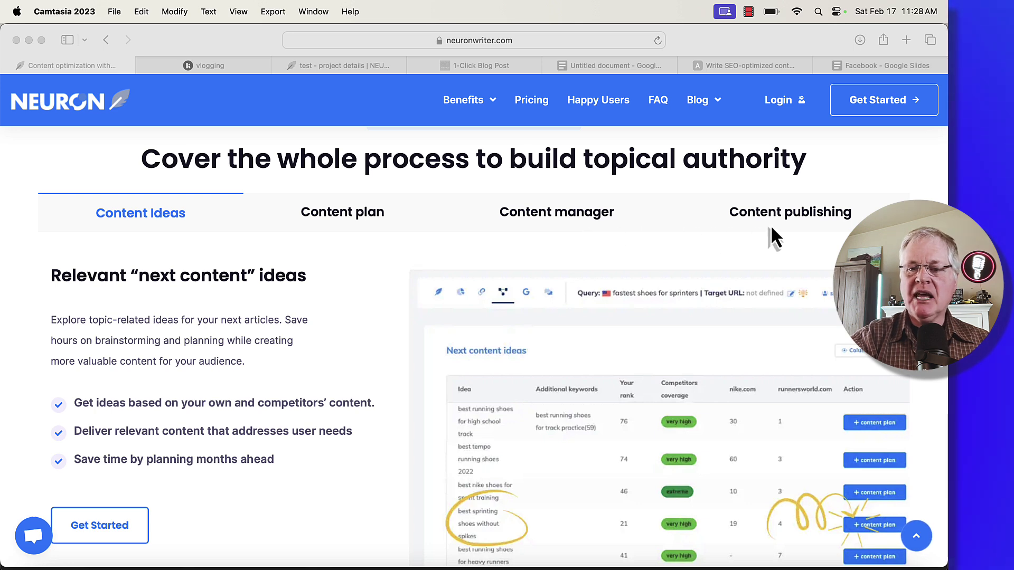
Step: Read down to the WebWave case study, then switch to the 'Facebook' Google Slides deck
scroll(605, 314, "down", 5)
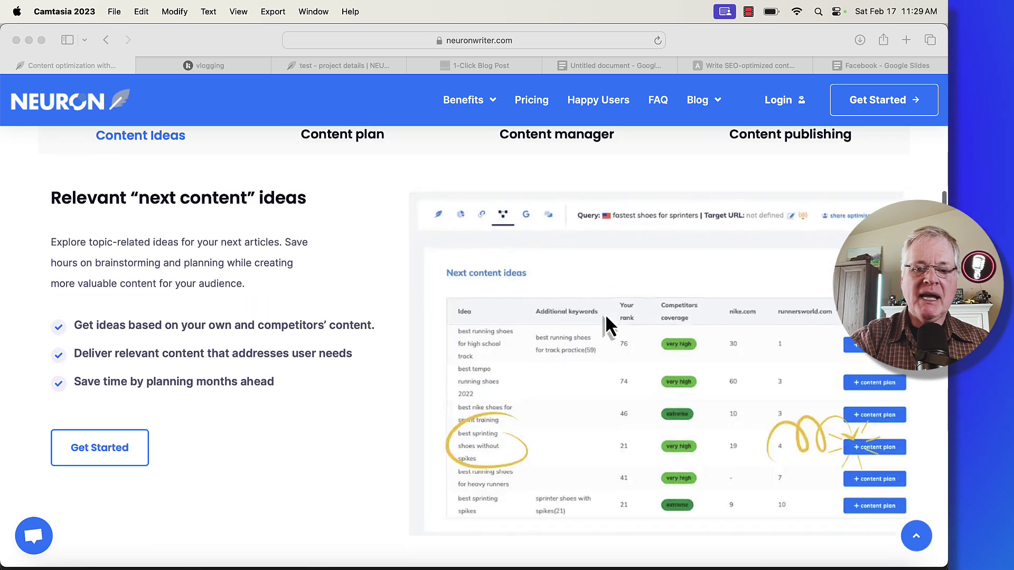
scroll(605, 314, "down", 15)
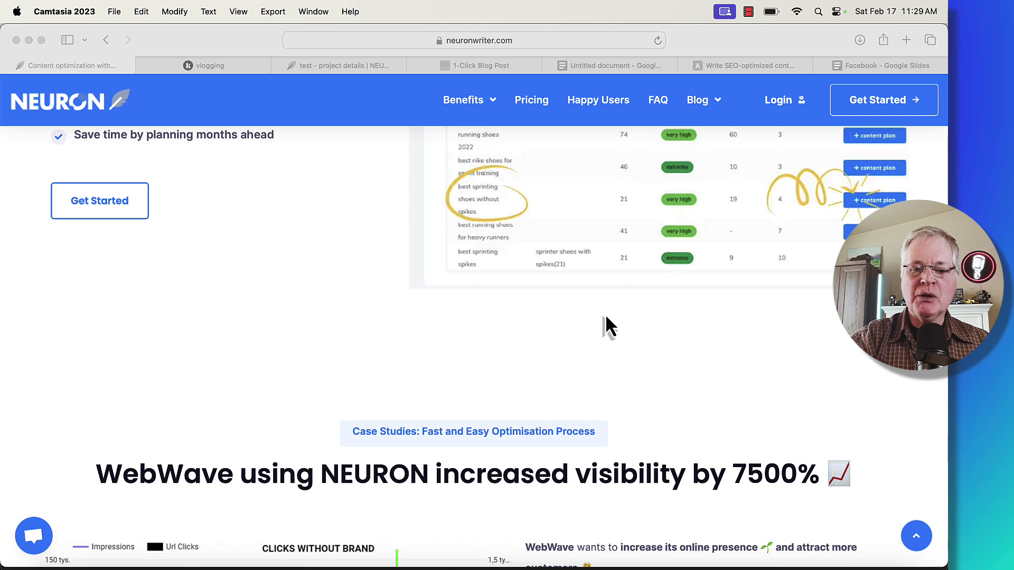
left_click(638, 253)
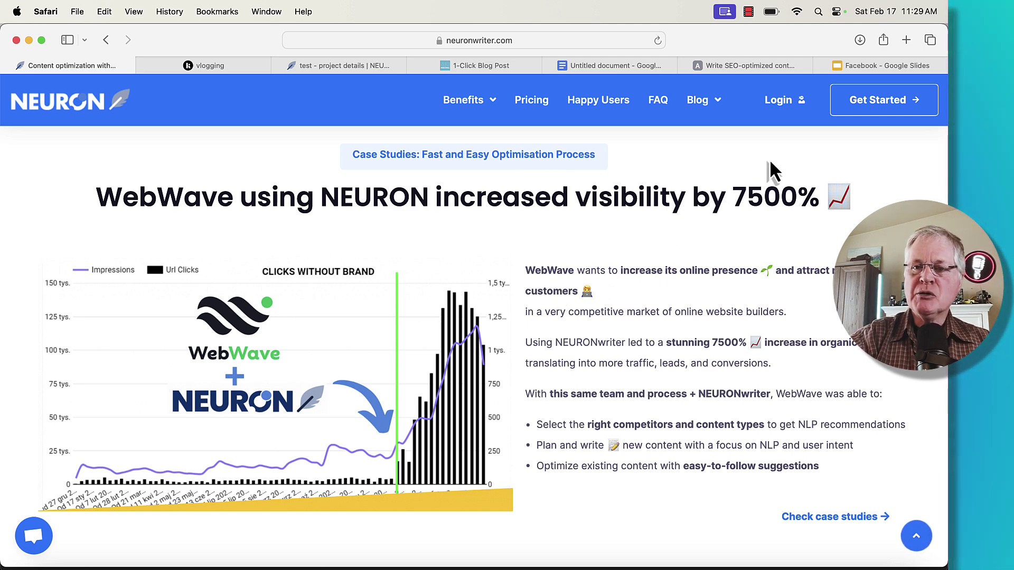
left_click(860, 67)
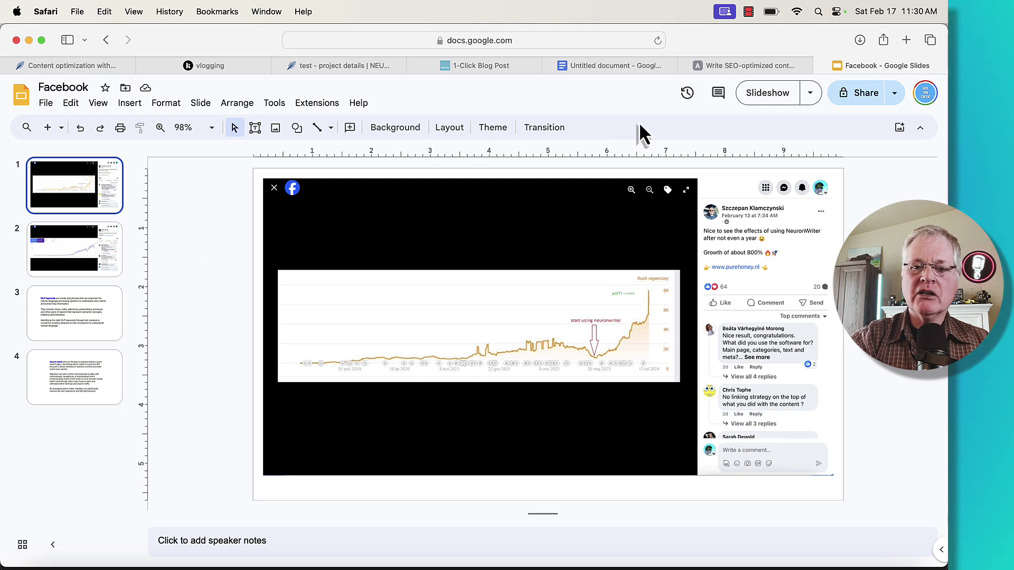
Step: Present the Facebook deck full screen and reach slide 3 on NLP keywords
left_click(761, 94)
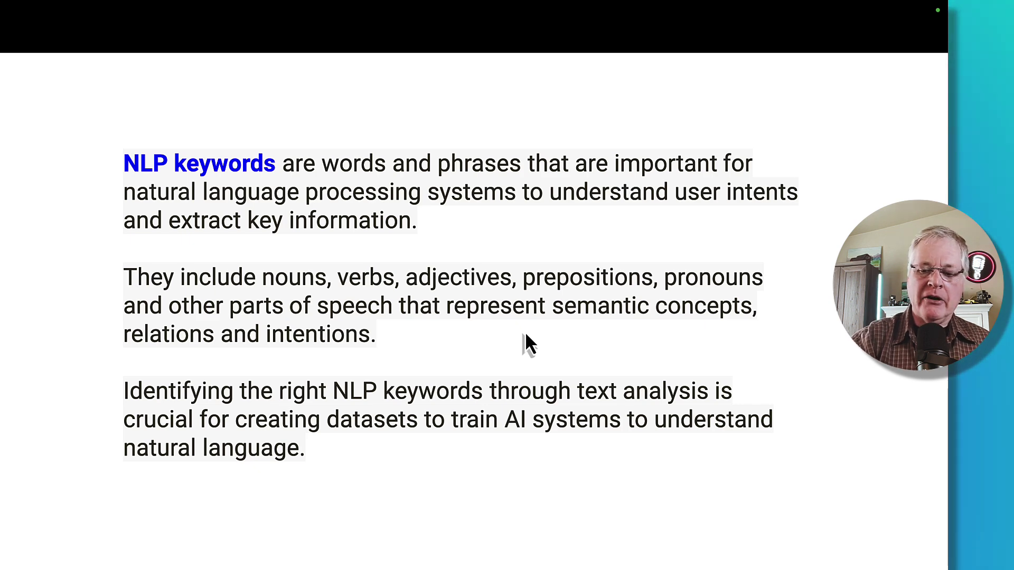
Step: Advance to the Search intent slide, then exit the slideshow back to the deck editor
key("Right")
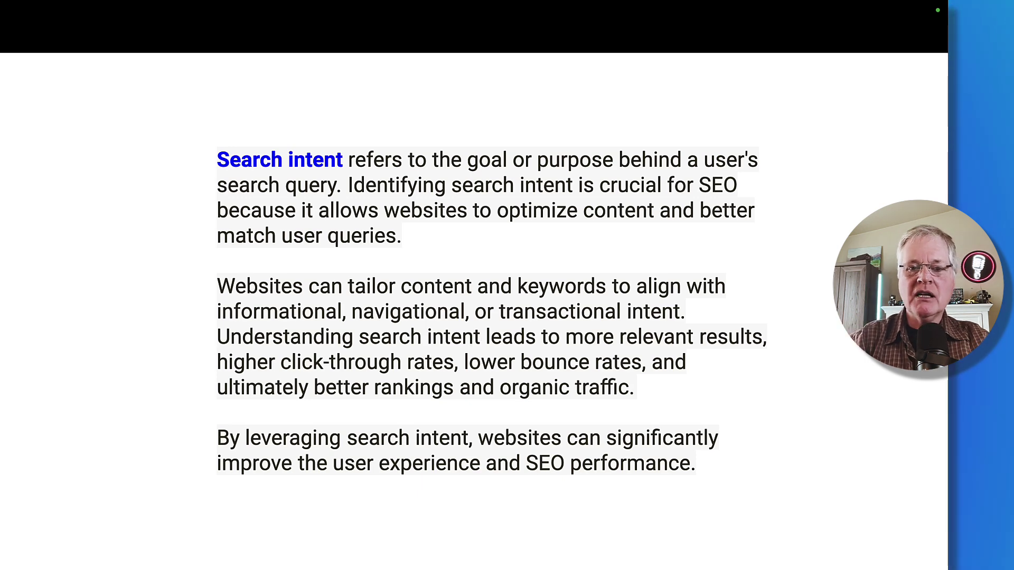
key("Escape")
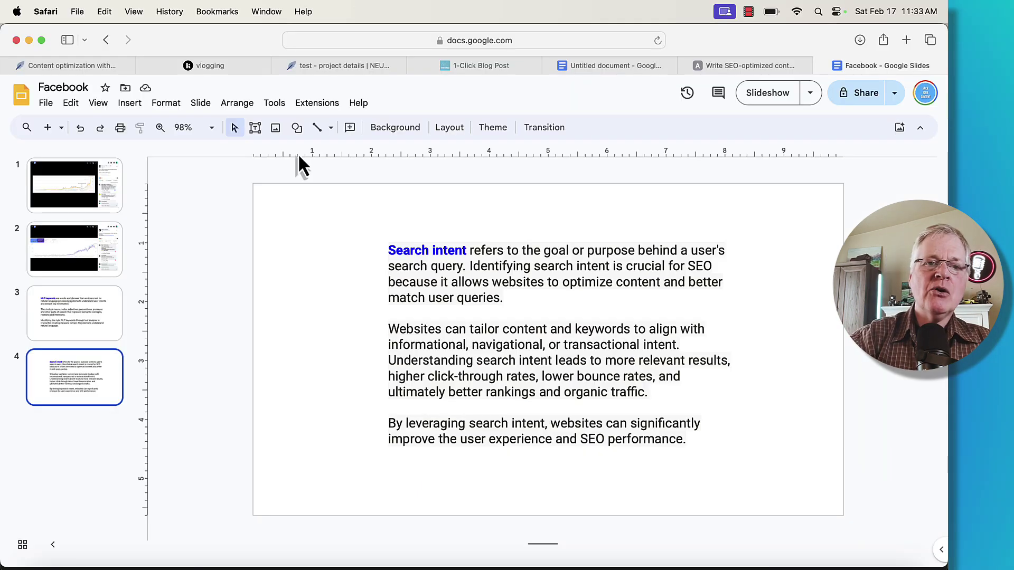
Step: Open the saved vlogging question list and select 'What are the common mistakes in vlogging?'
mouse_move(243, 65)
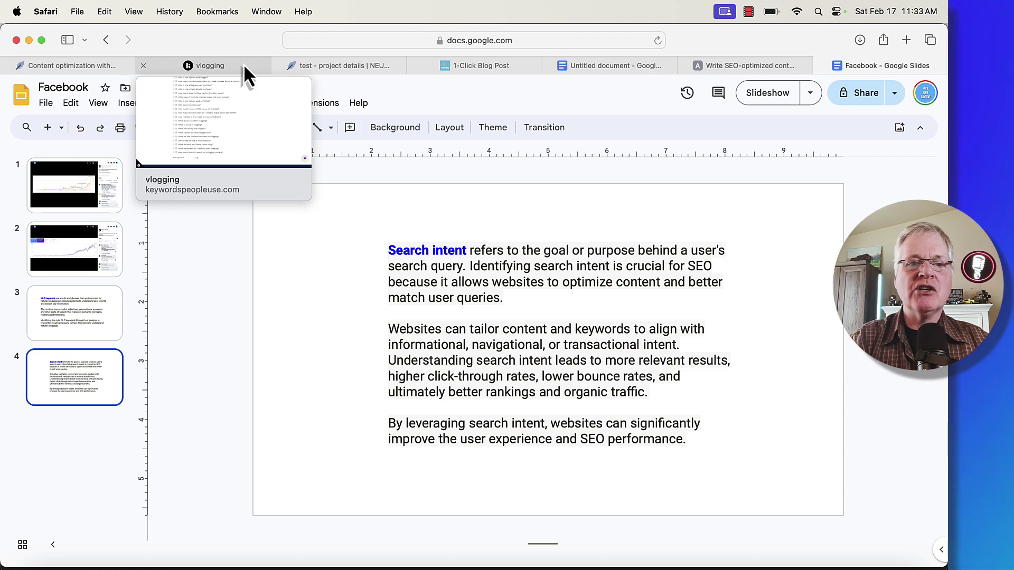
left_click(242, 64)
scroll(329, 210, "up", 20)
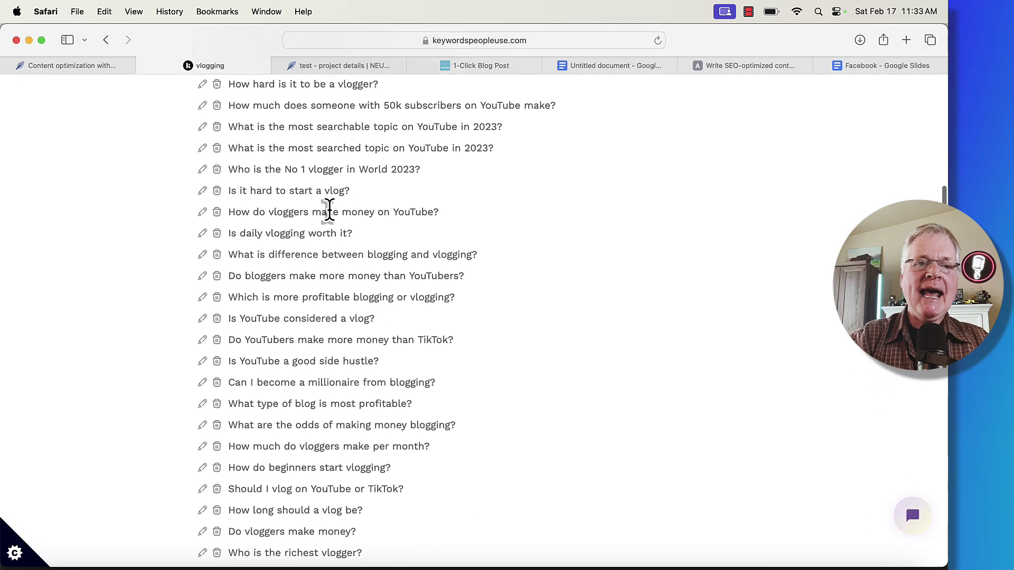
scroll(329, 209, "down", 20)
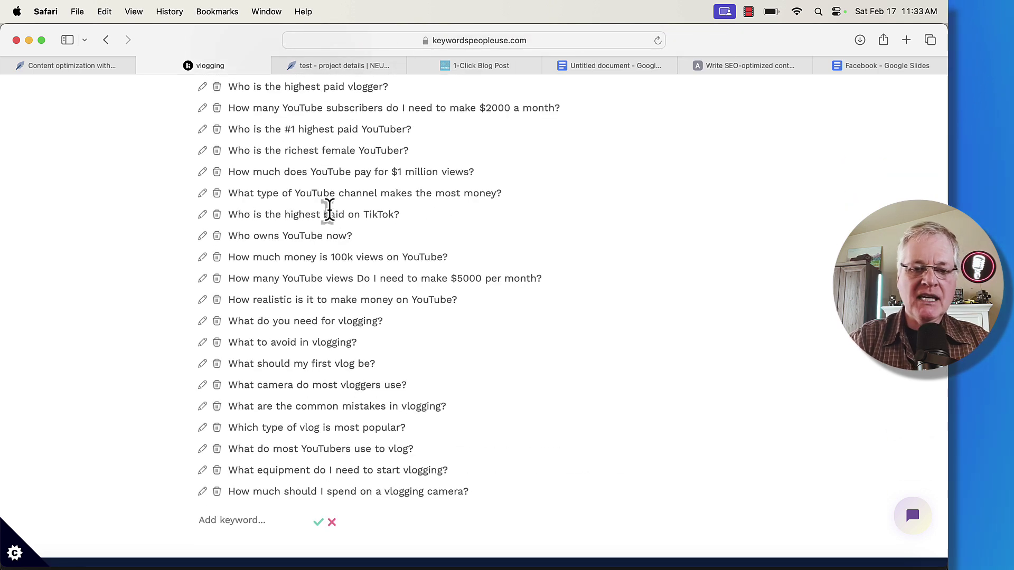
left_click_drag(328, 397, 448, 407)
key("super+c")
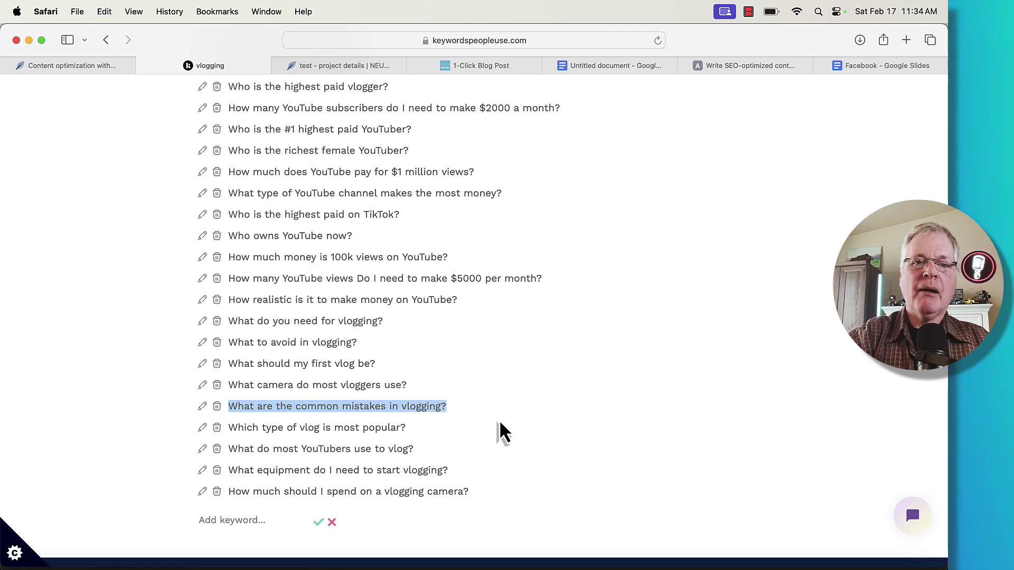
Step: Create a new query 'What are the common mistakes in vlogging' without the '?' and expand advanced settings
left_click(346, 67)
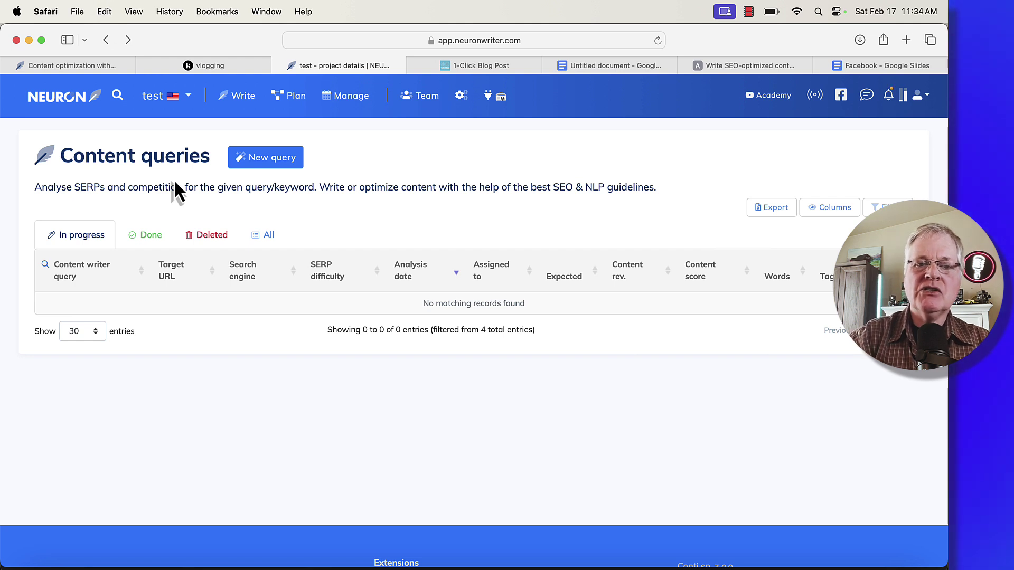
left_click(273, 172)
left_click(227, 363)
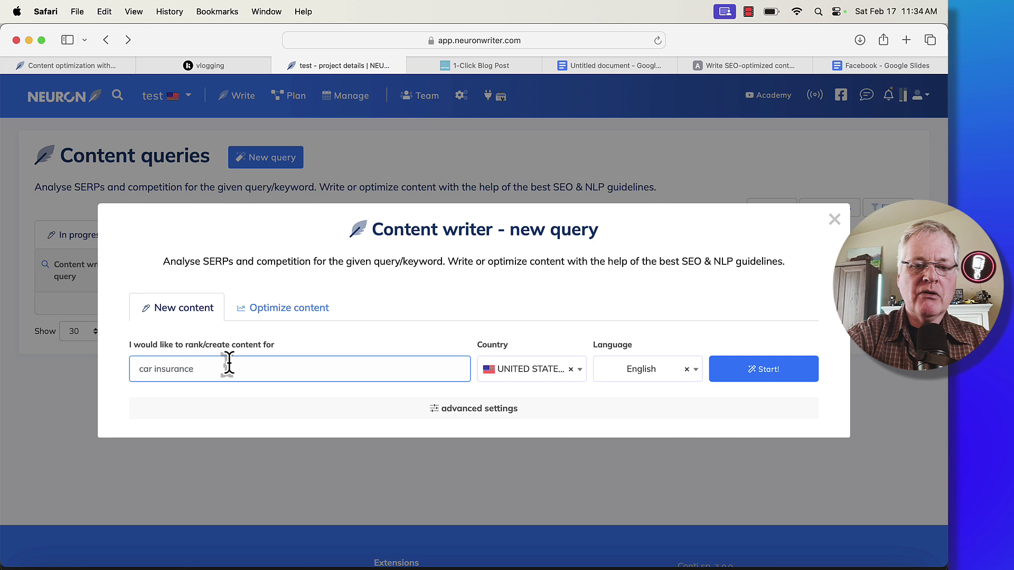
key("super+v")
key("BackSpace")
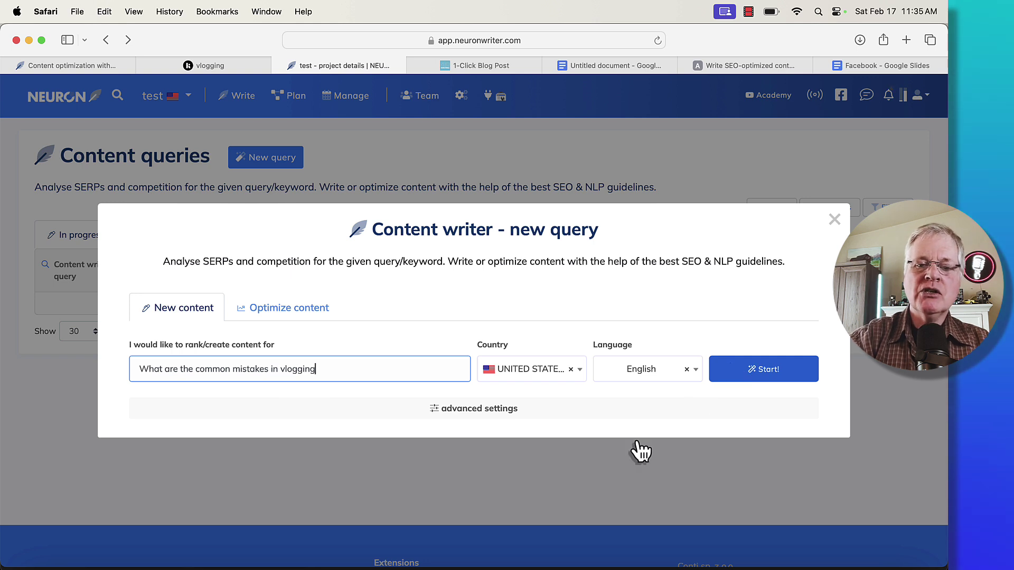
left_click(483, 410)
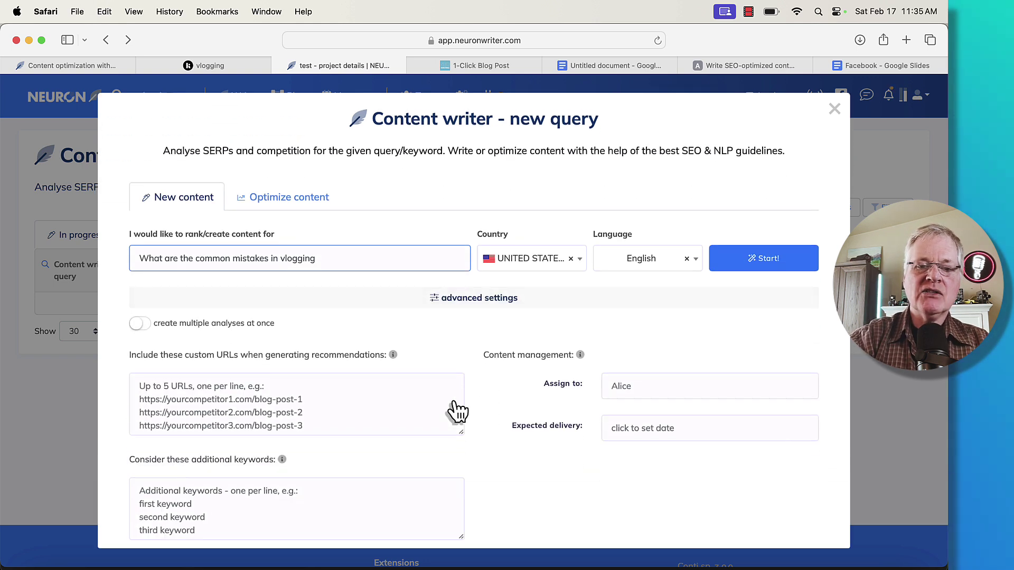
Step: Switch on 'create multiple analyses at once', then close the new query dialog without starting it
left_click(140, 325)
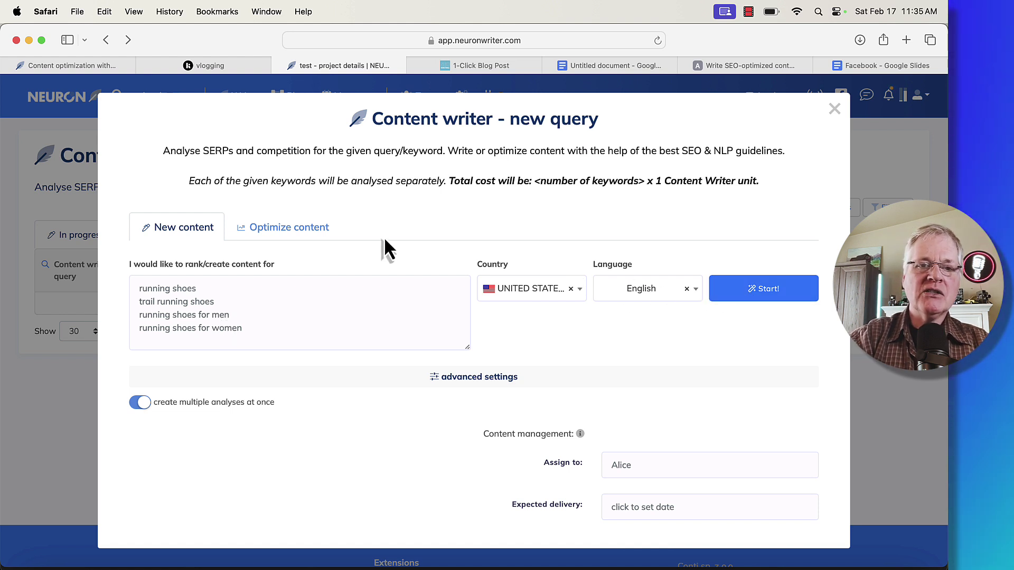
left_click(836, 111)
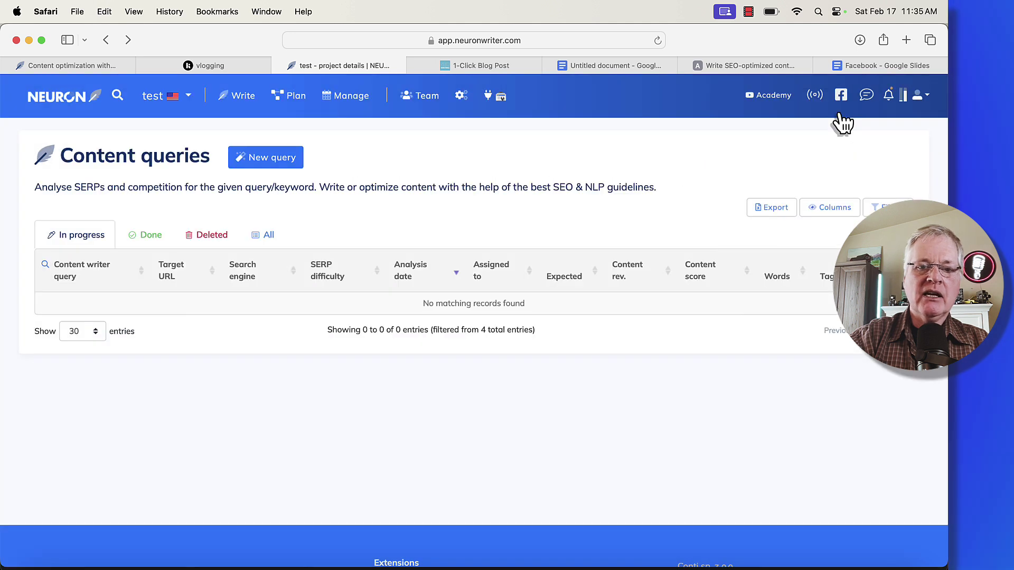
Step: Paste 'What are the common mistakes in vlogging' into a new query and start its analysis
left_click(280, 169)
left_click(349, 369)
type("What are the common mistakes in vlogging")
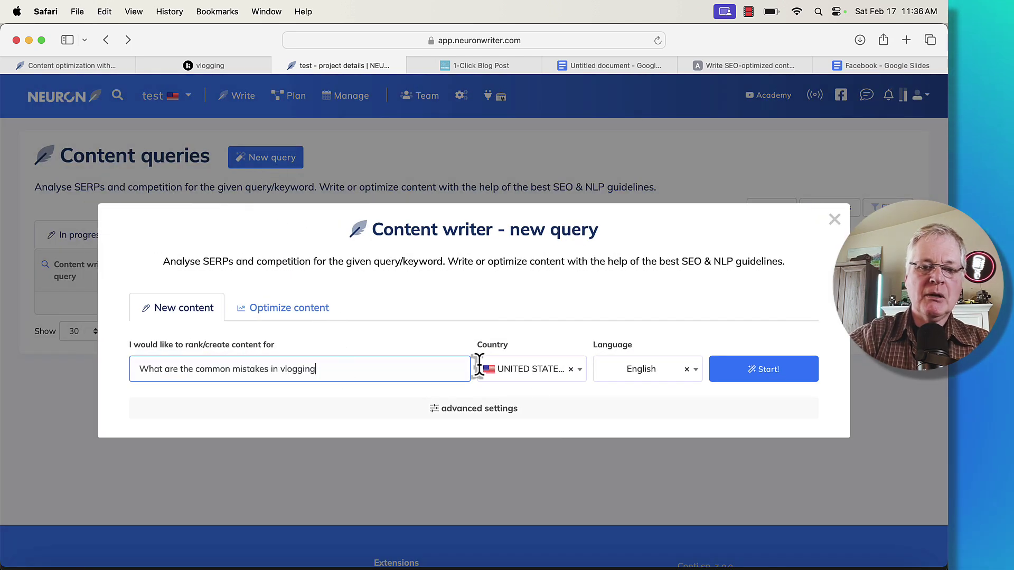
left_click(774, 376)
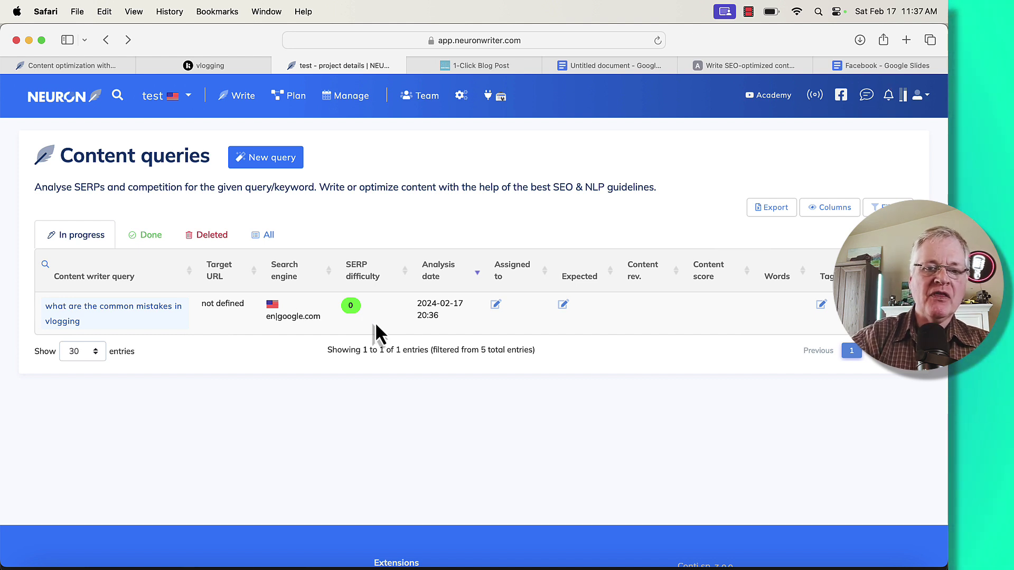
Step: Open the vlogging query's competitor table and untick ranks 7 and 5
left_click(141, 316)
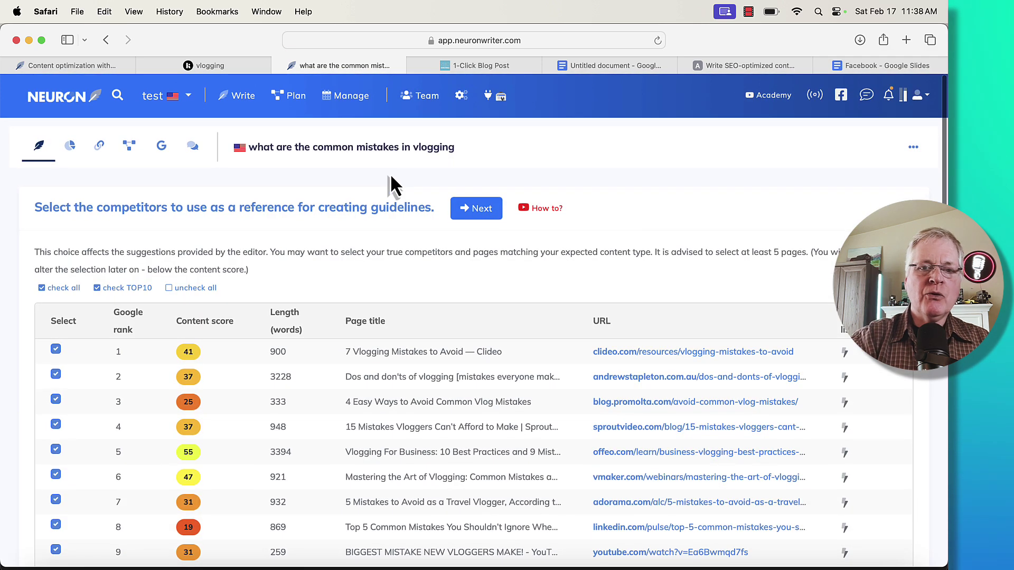
scroll(391, 182, "down", 3)
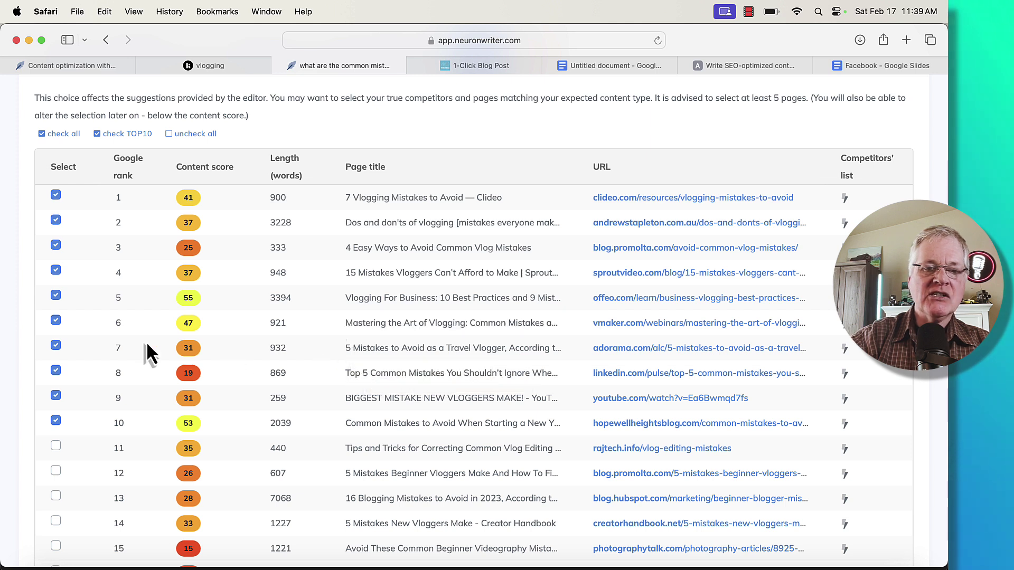
left_click(55, 346)
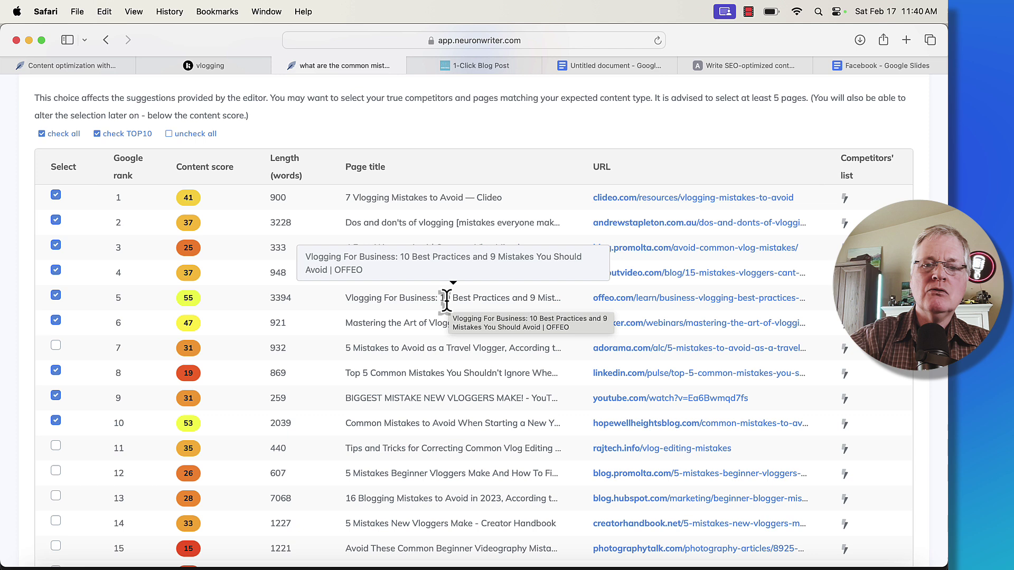
left_click(55, 295)
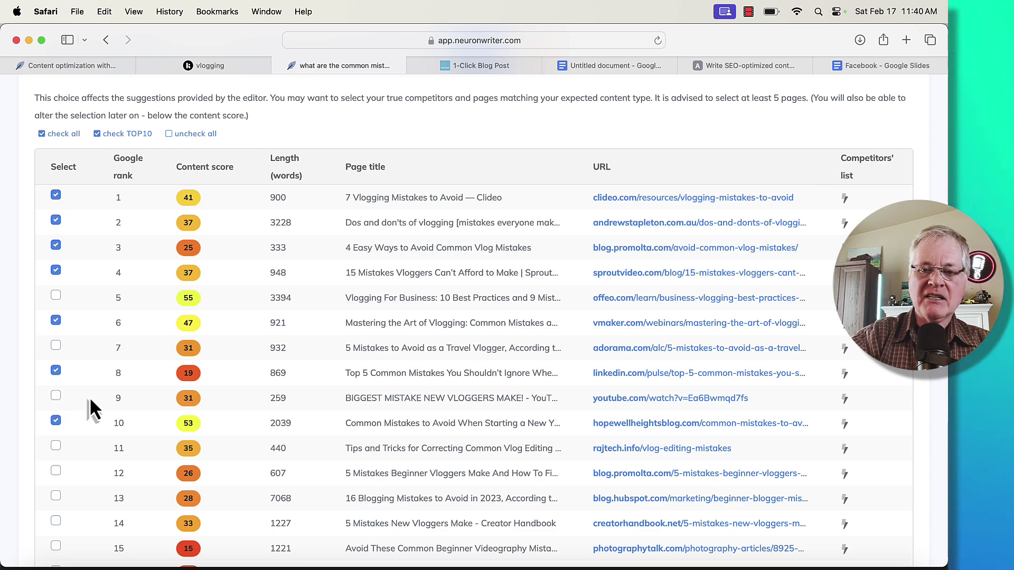
Step: Tick ranks 12 and 14 as additional reference competitors
scroll(383, 406, "down", 2)
left_click(56, 390)
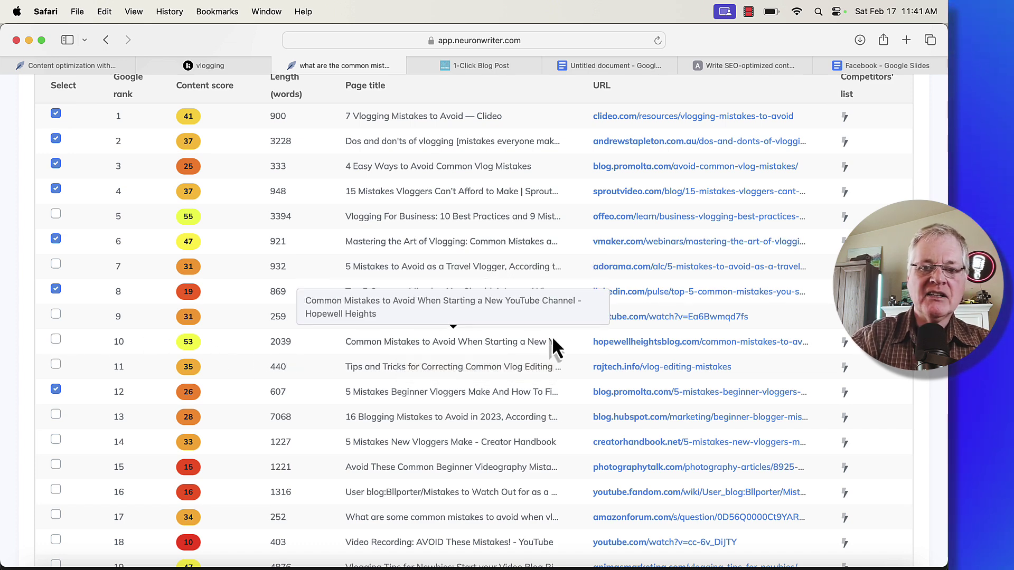
scroll(440, 354, "down", 1)
scroll(439, 354, "down", 10)
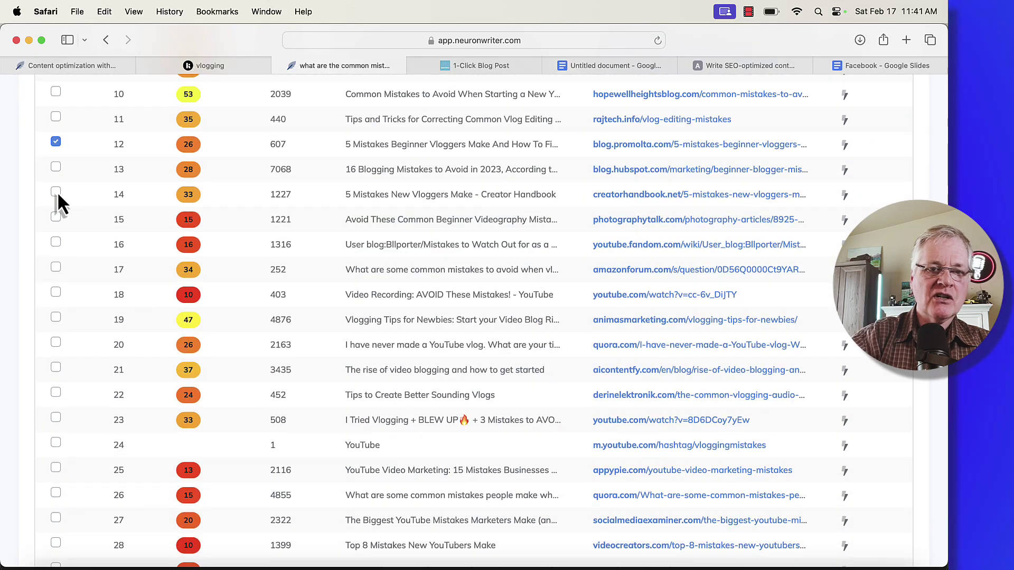
left_click(56, 192)
scroll(533, 249, "up", 12)
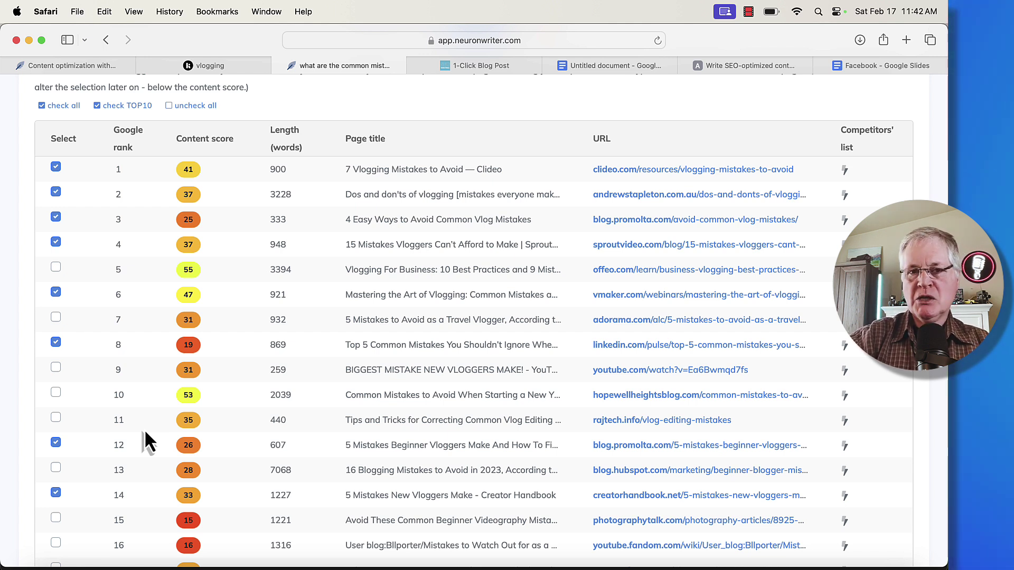
scroll(475, 323, "up", 2)
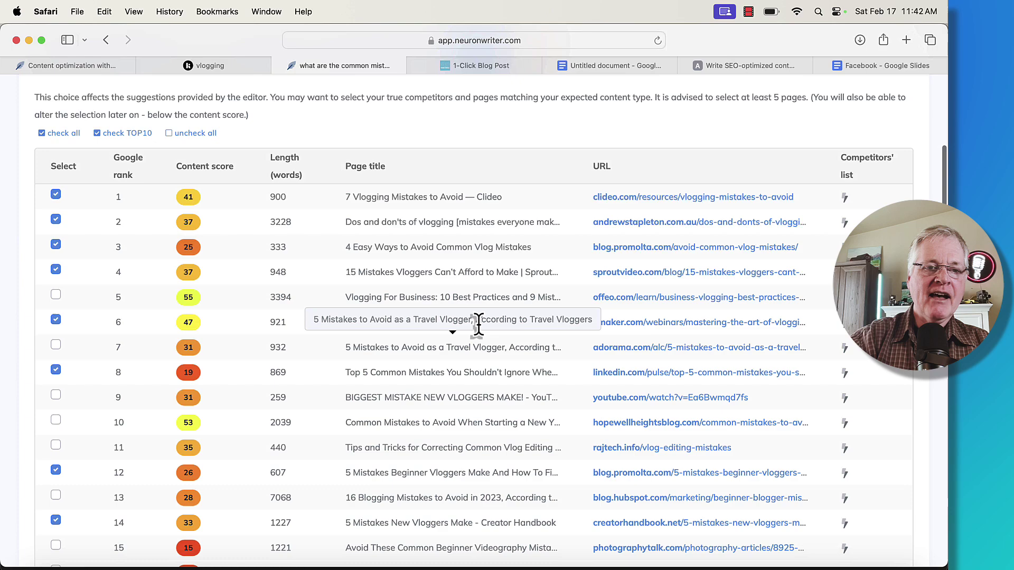
scroll(478, 324, "down", 5)
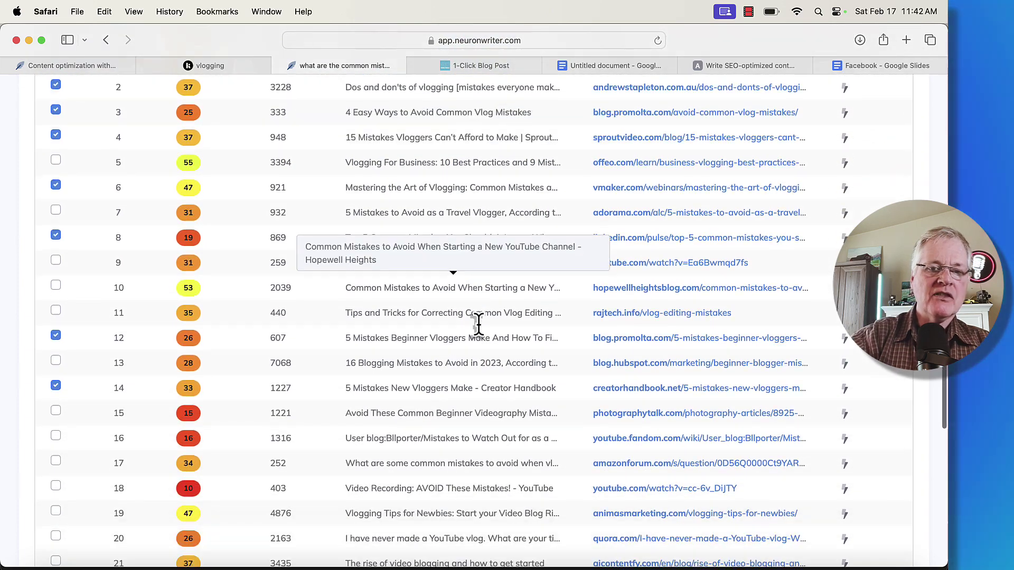
scroll(480, 332, "up", 5)
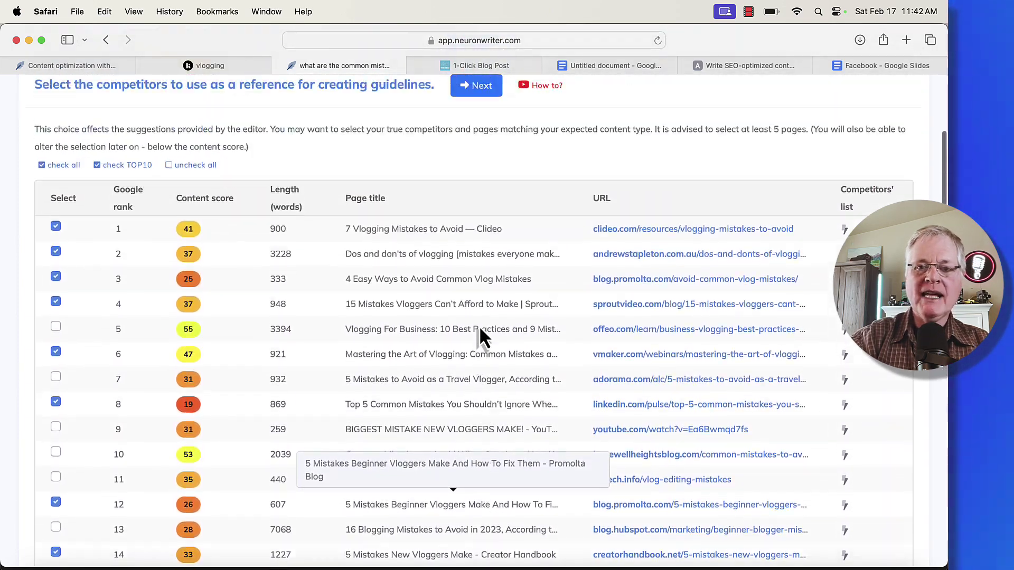
Step: Confirm the competitor choice and review the basic and extended terms, like 'video 0/13-24', in the empty editor
left_click(481, 138)
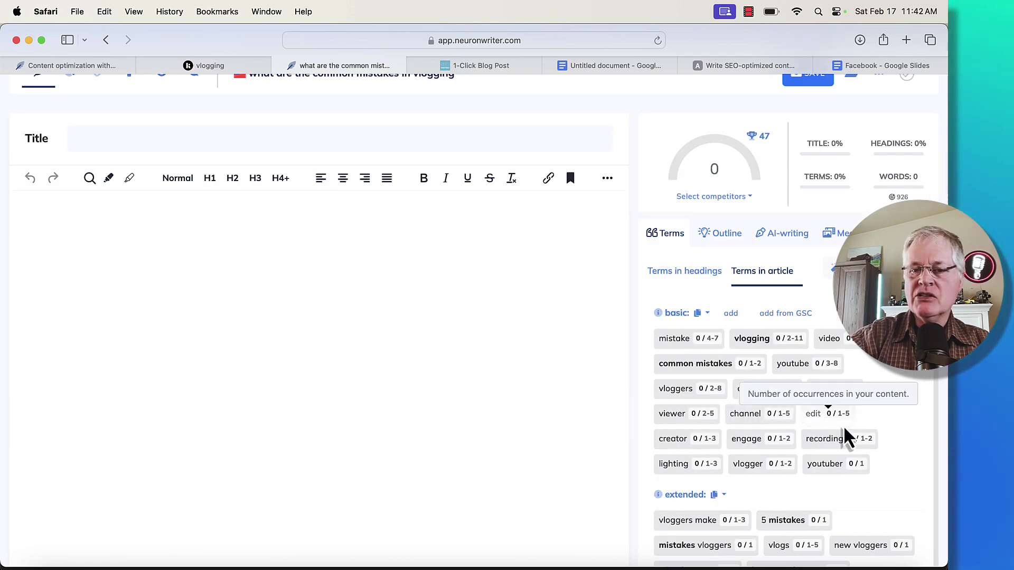
scroll(845, 438, "down", 4)
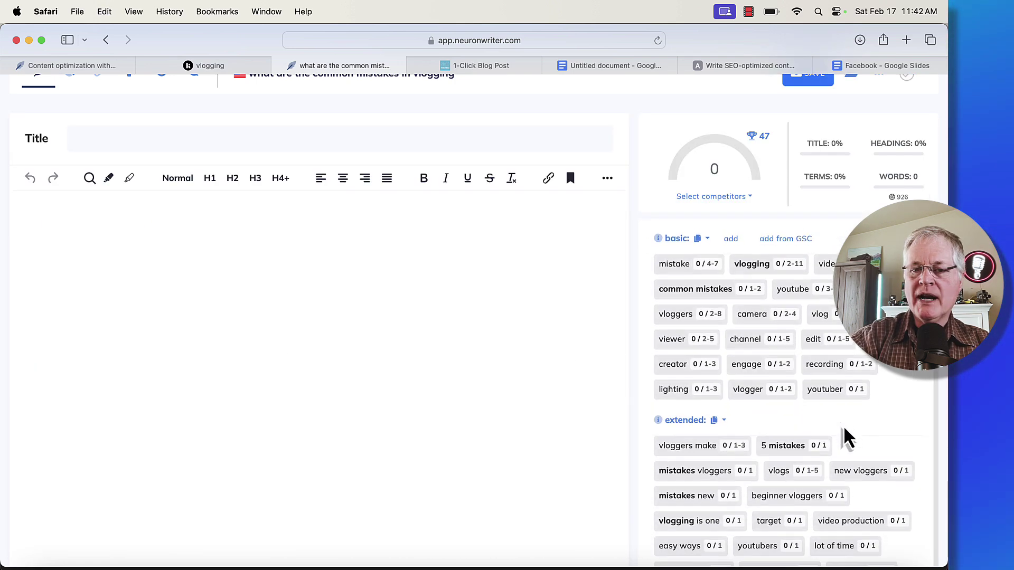
scroll(843, 432, "down", 8)
scroll(842, 430, "up", 10)
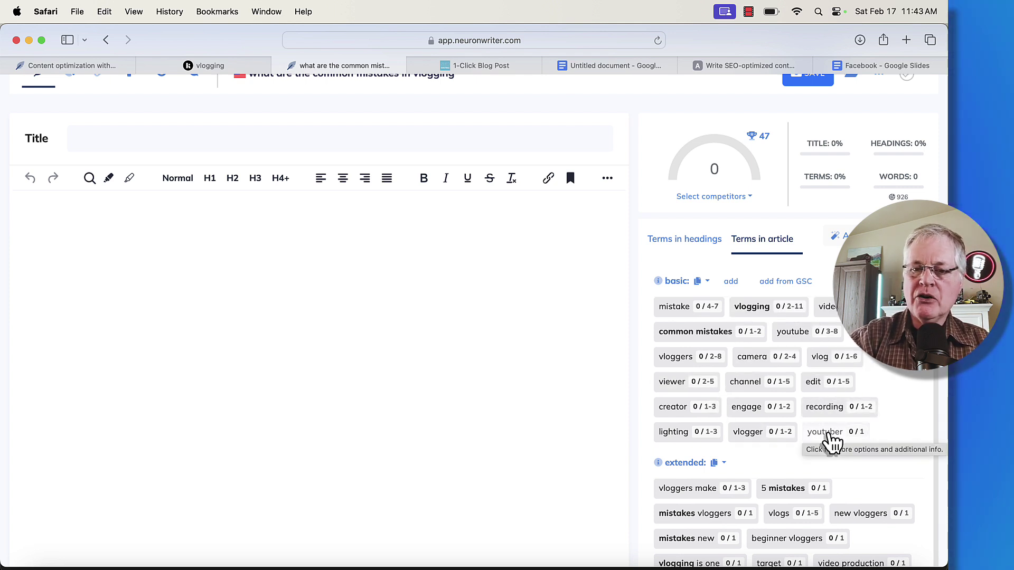
scroll(830, 440, "down", 7)
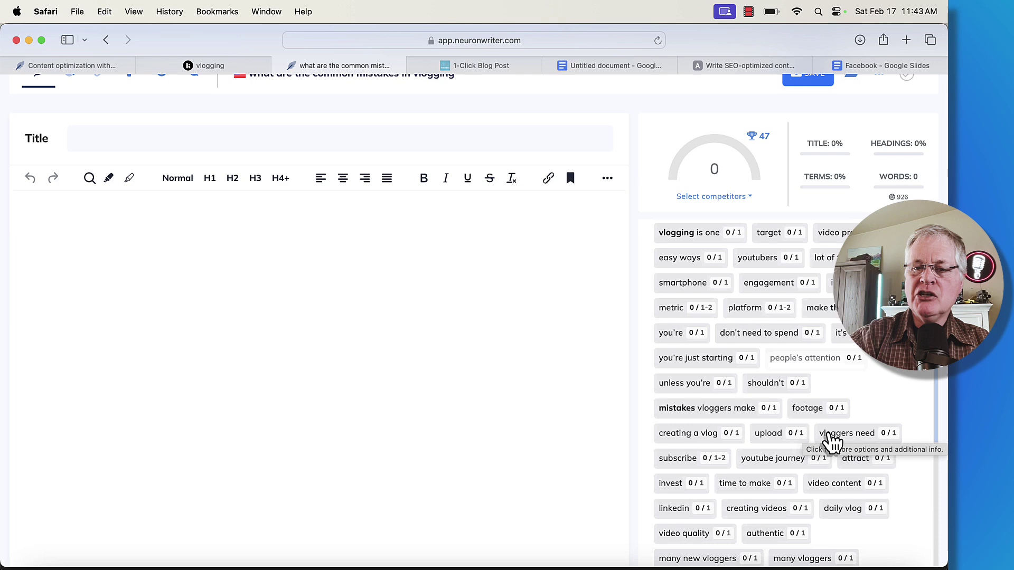
scroll(830, 440, "down", 5)
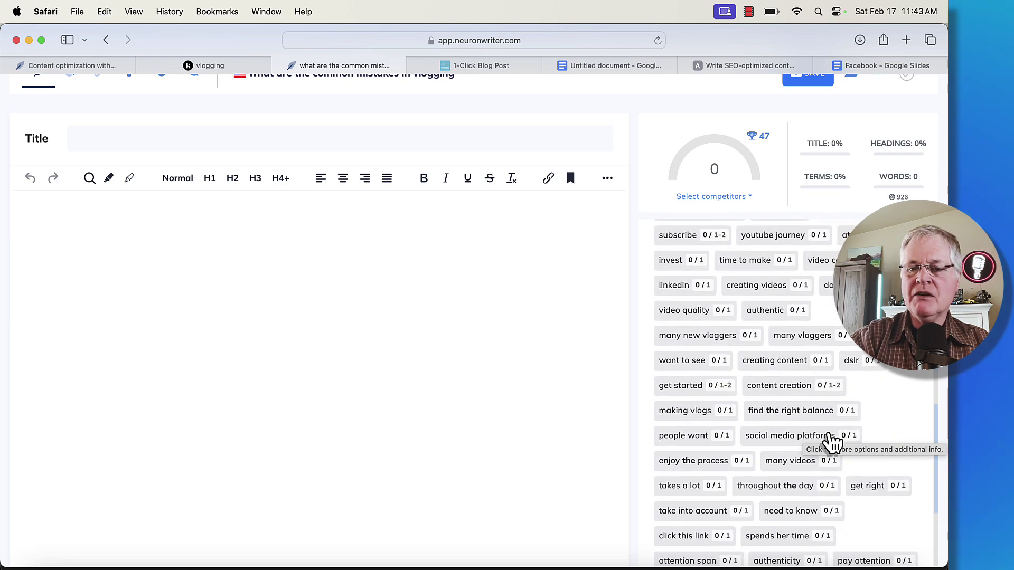
scroll(830, 440, "down", 3)
scroll(830, 440, "up", 2)
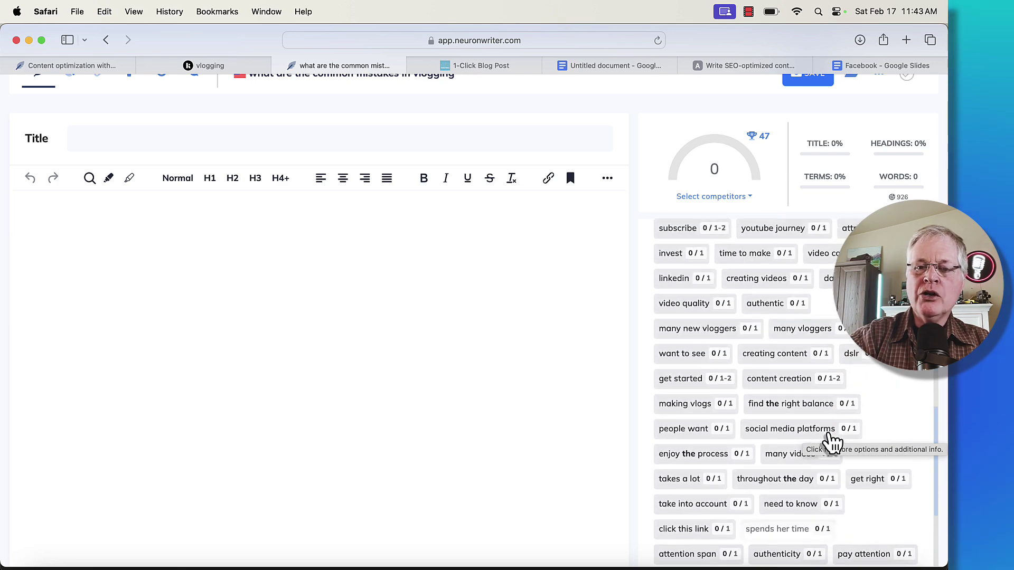
scroll(830, 440, "up", 12)
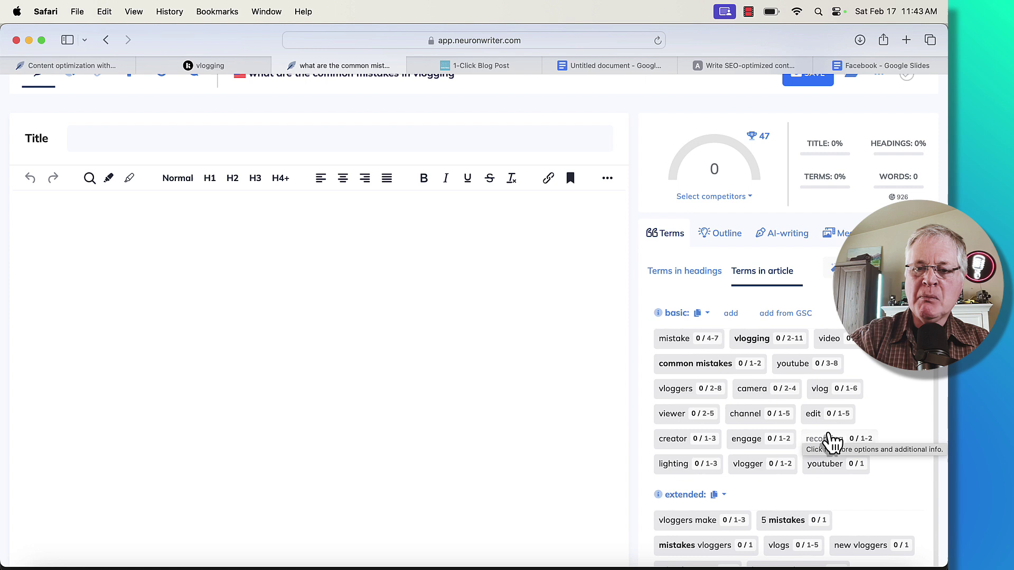
scroll(830, 442, "up", 3)
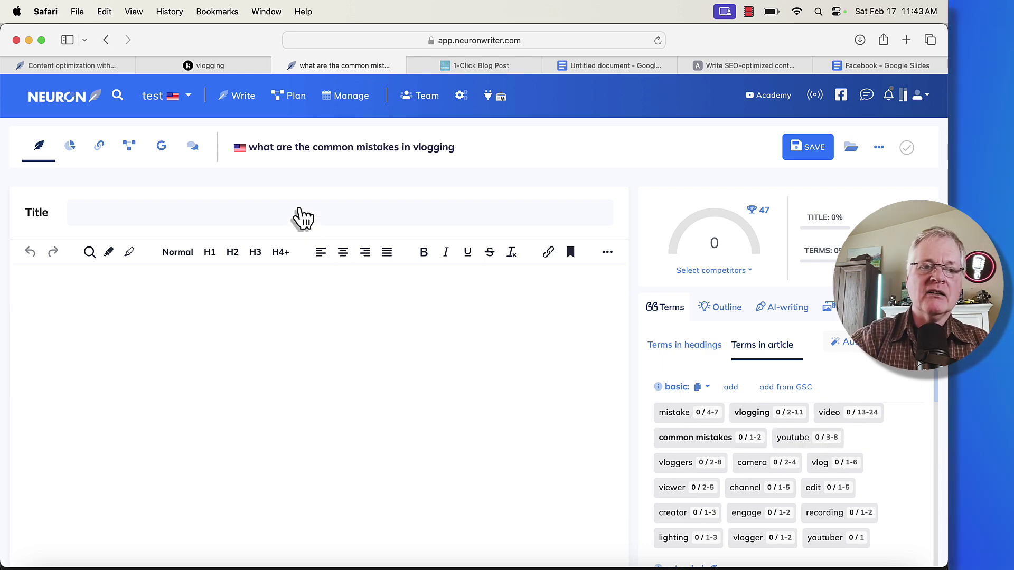
Step: AI-write the meta title, delete its '5', and generate a meta description twice
left_click(302, 217)
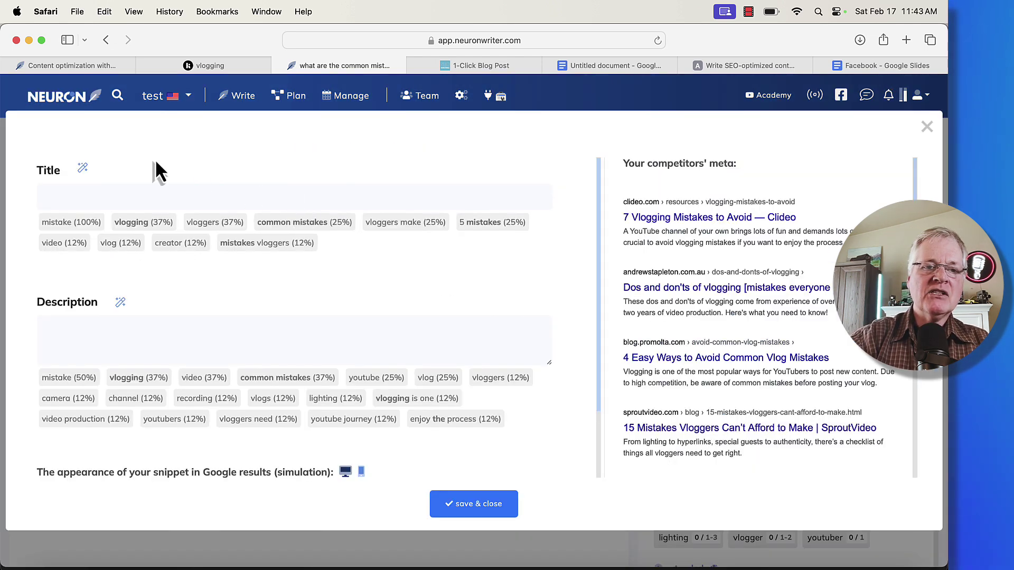
left_click(82, 169)
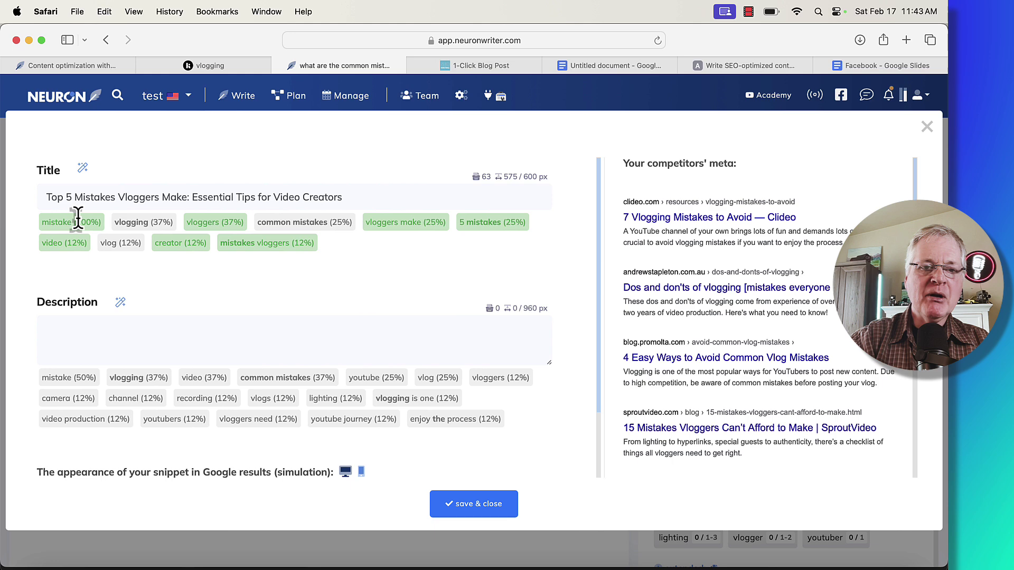
double_click(68, 197)
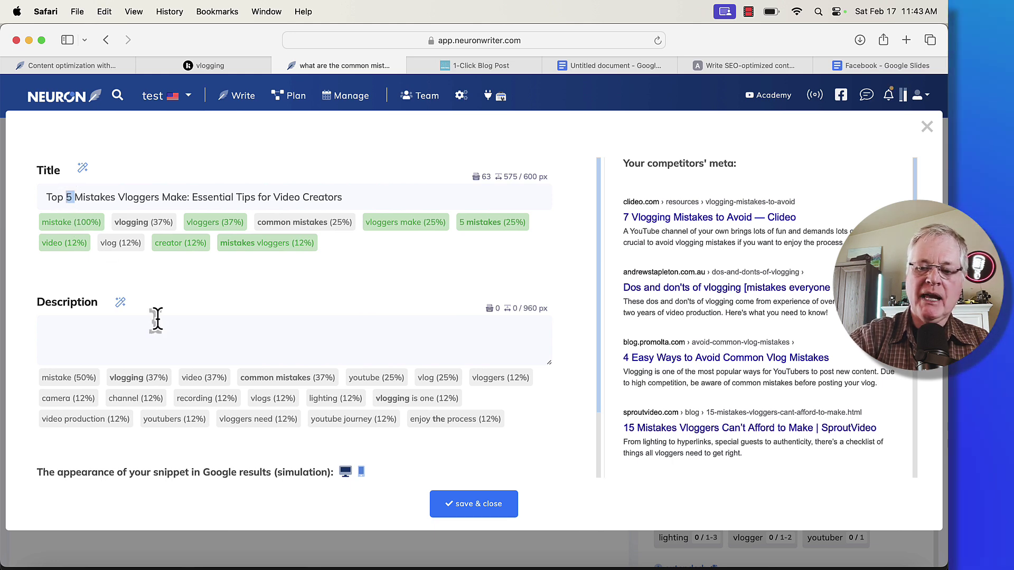
key("BackSpace")
key("BackSpace")
left_click(122, 304)
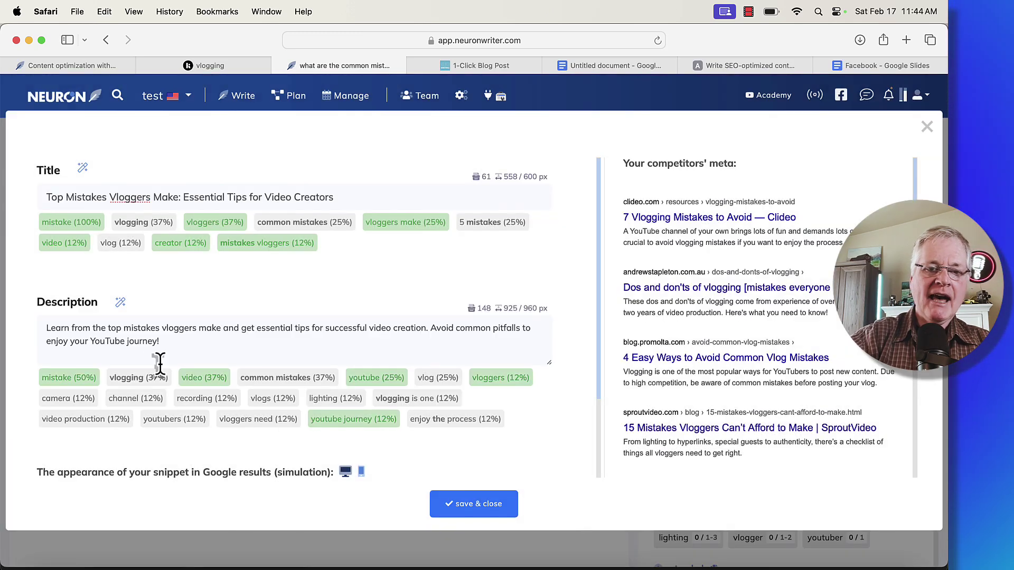
left_click(121, 305)
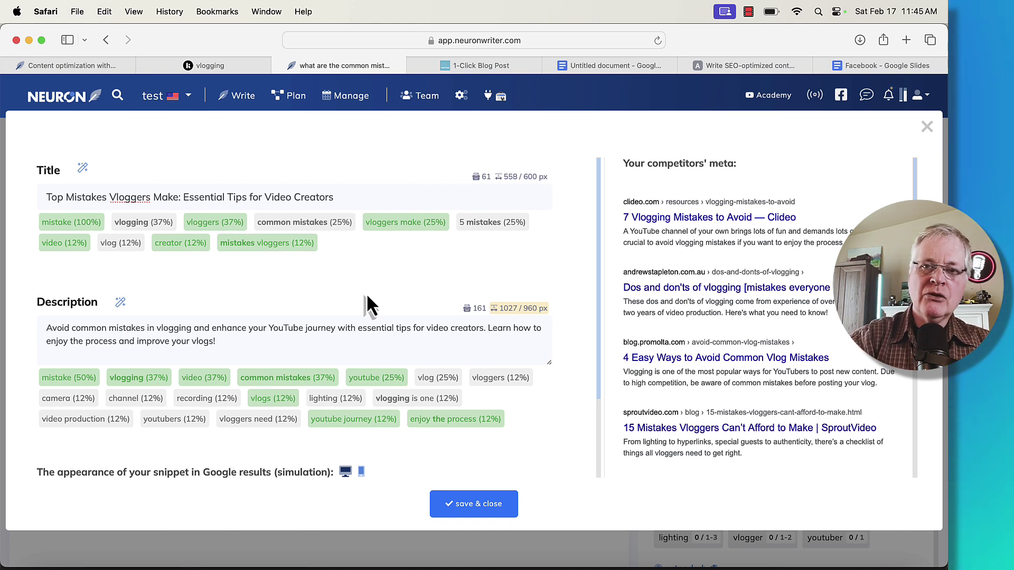
Step: Save the meta title and description, raising the content score to 10 against competitors' 47
left_click(495, 508)
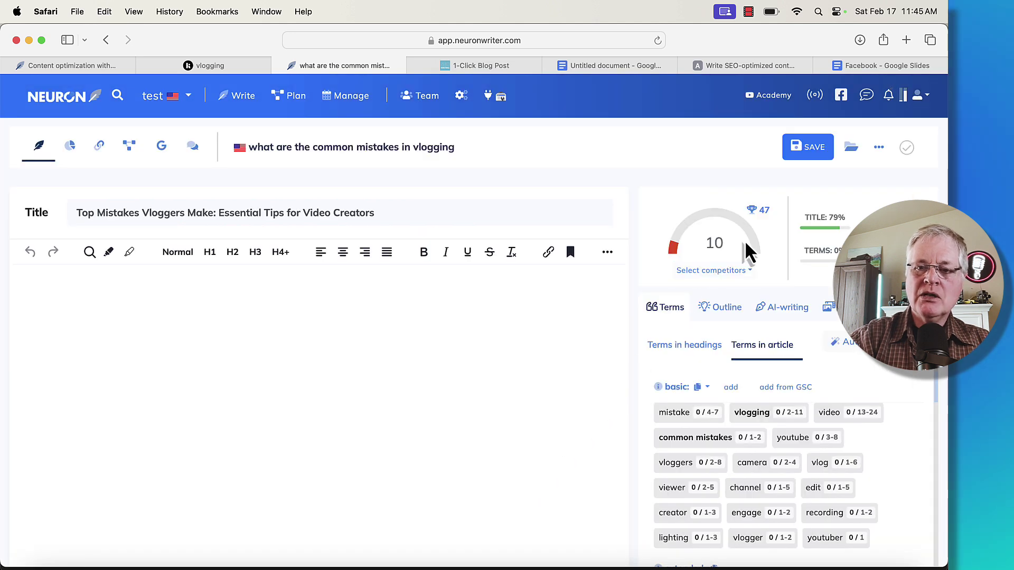
mouse_move(772, 226)
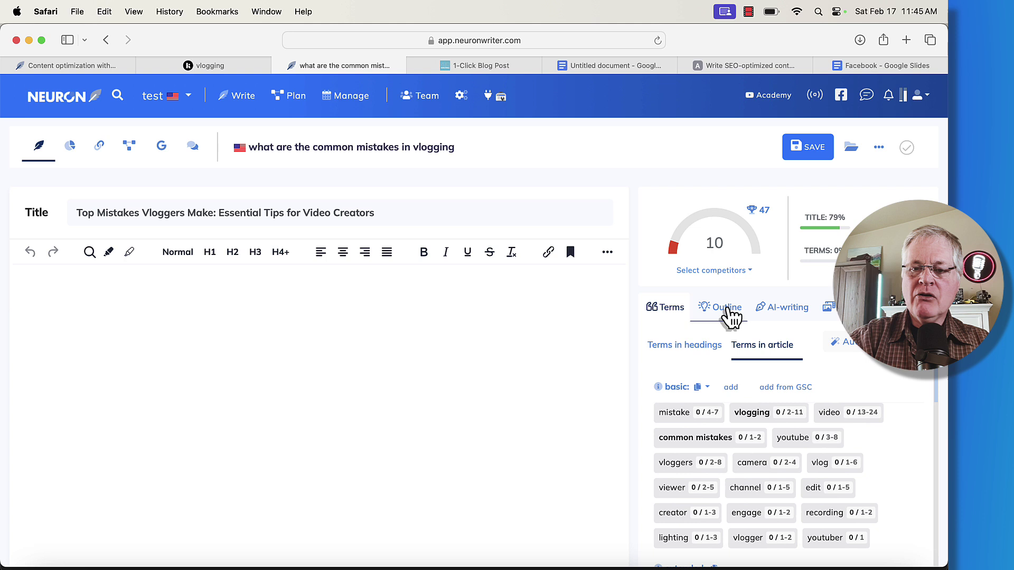
Step: Request an AI blog article outline with high creativity using the GPT-4-turbo model
left_click(727, 308)
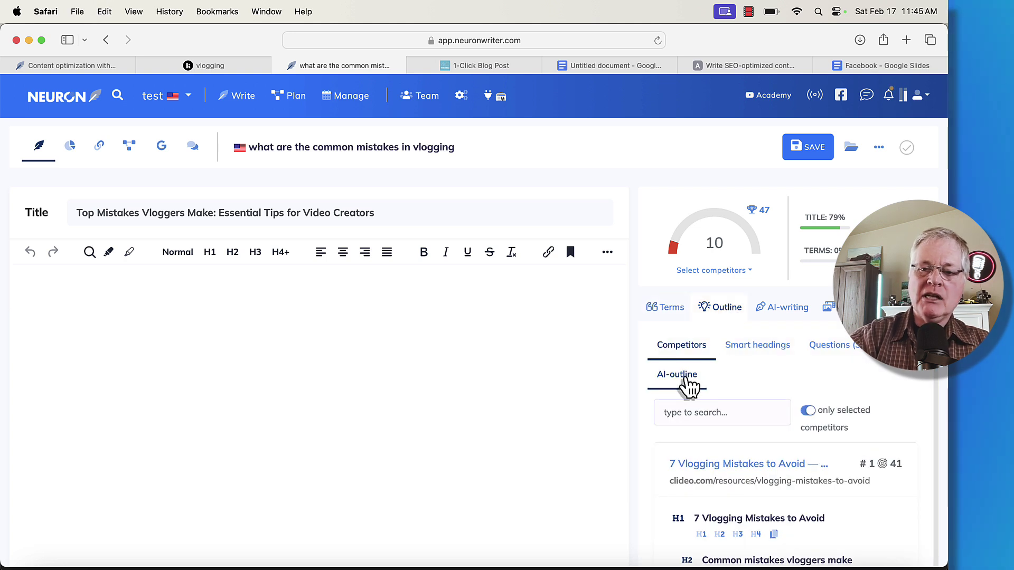
left_click(686, 377)
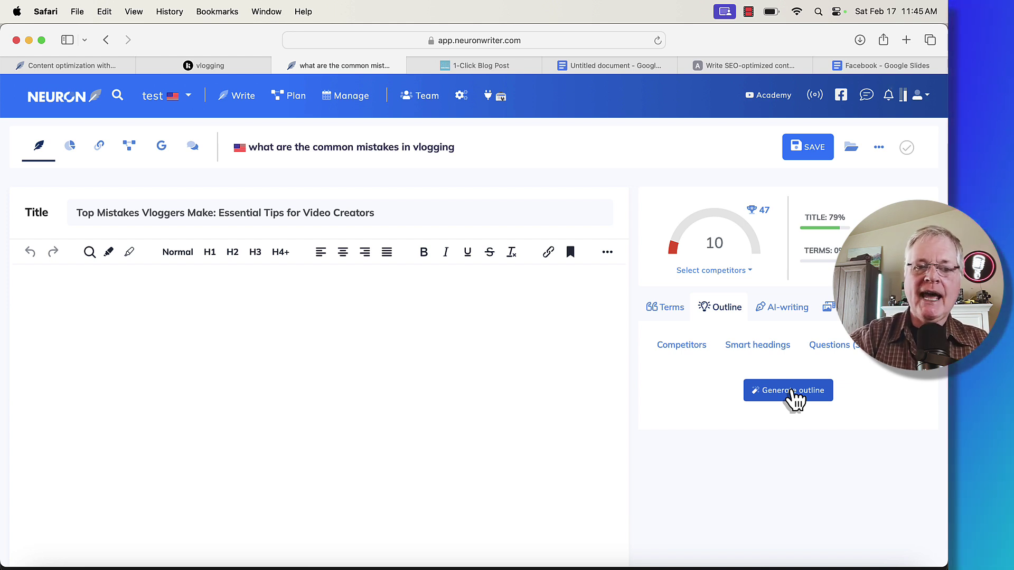
left_click(803, 388)
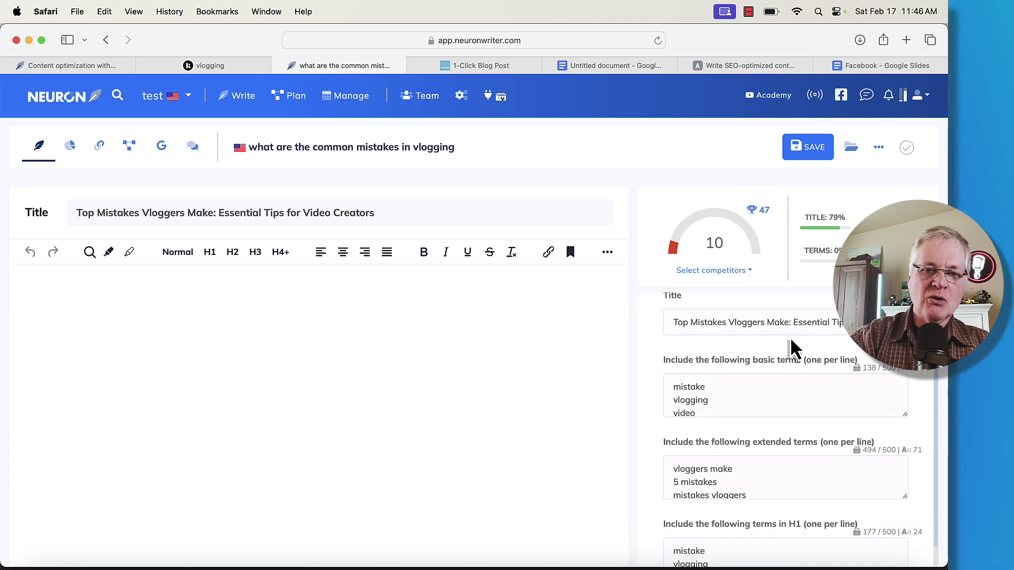
scroll(840, 406, "down", 8)
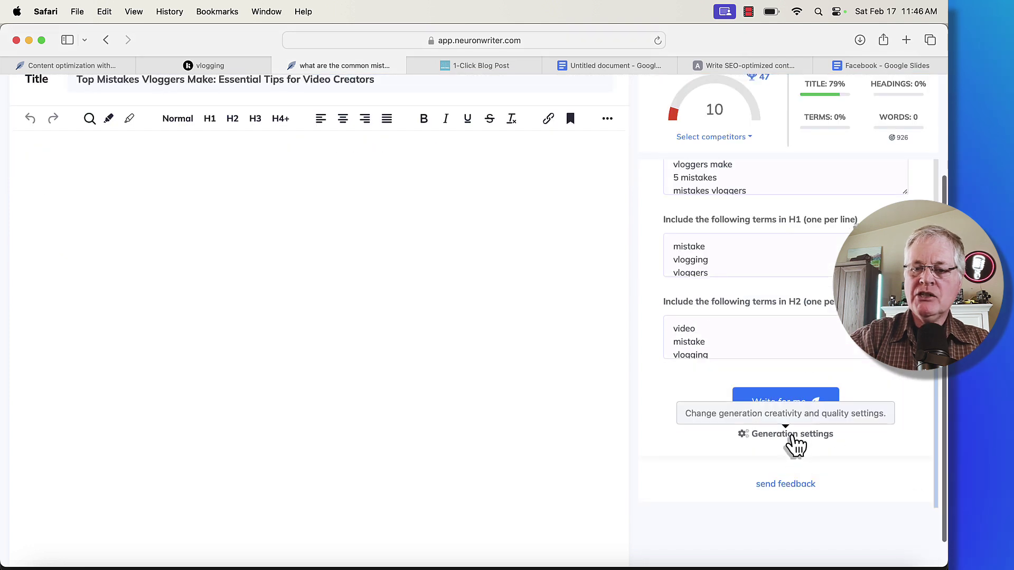
left_click(792, 436)
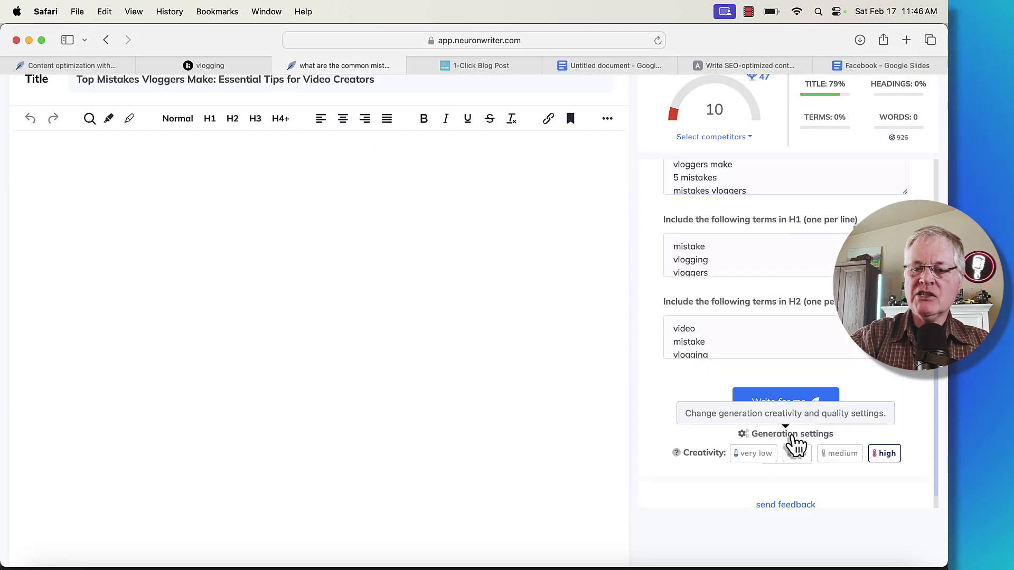
scroll(896, 499, "down", 3)
left_click(868, 441)
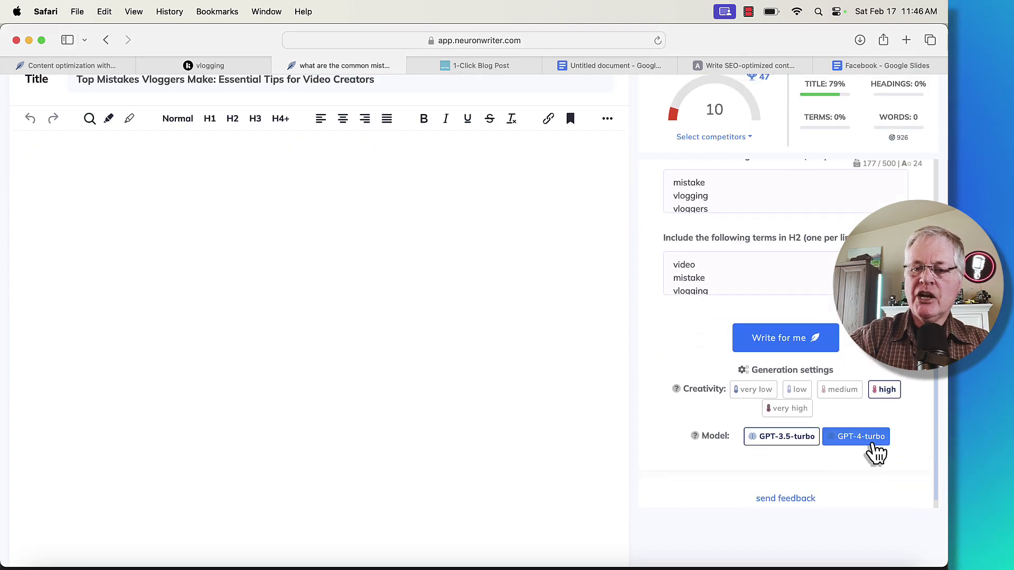
left_click(868, 443)
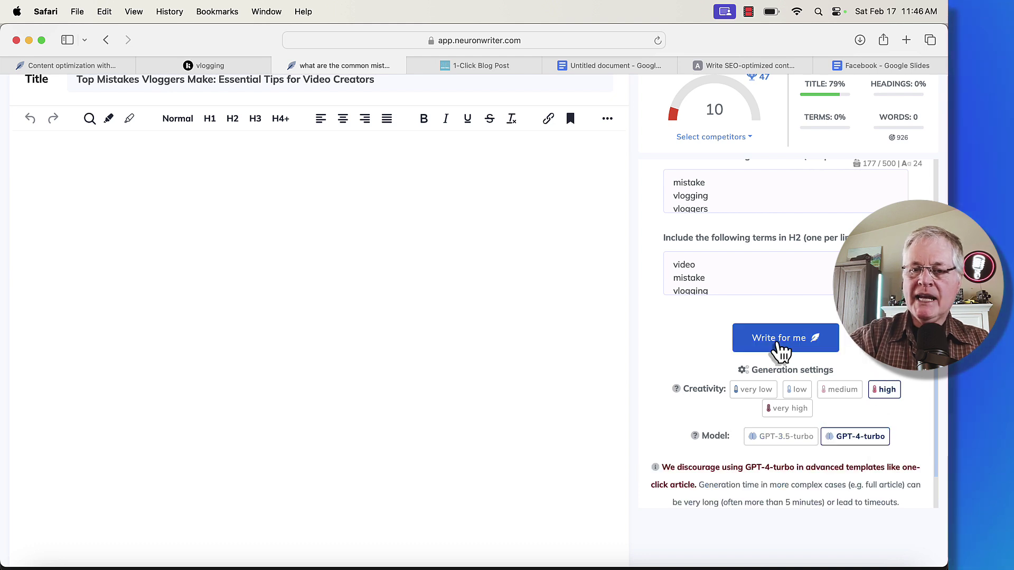
left_click(781, 348)
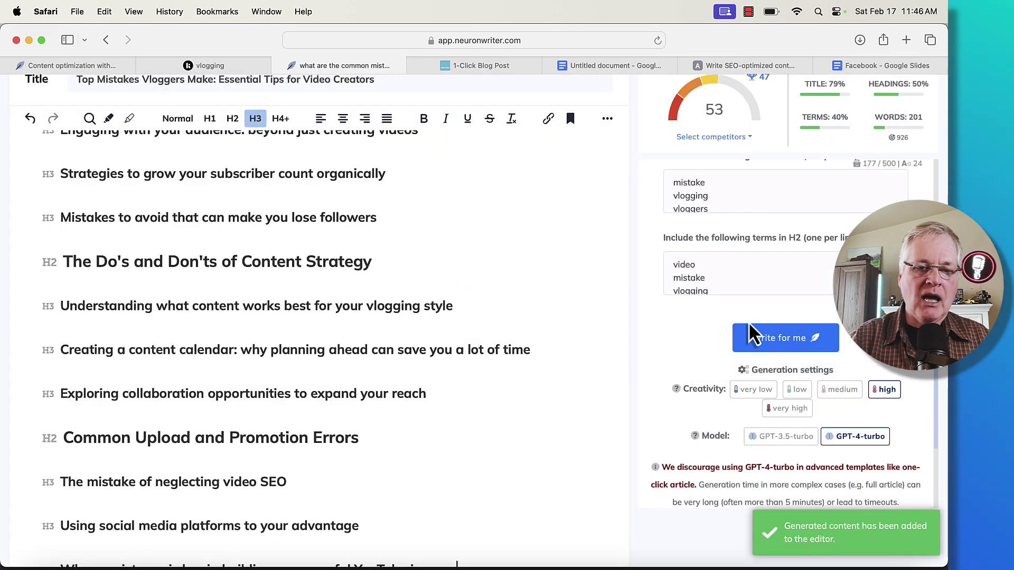
Step: Scroll up to review the AI-generated vlogging-mistakes headings in the editor
scroll(595, 215, "up", 15)
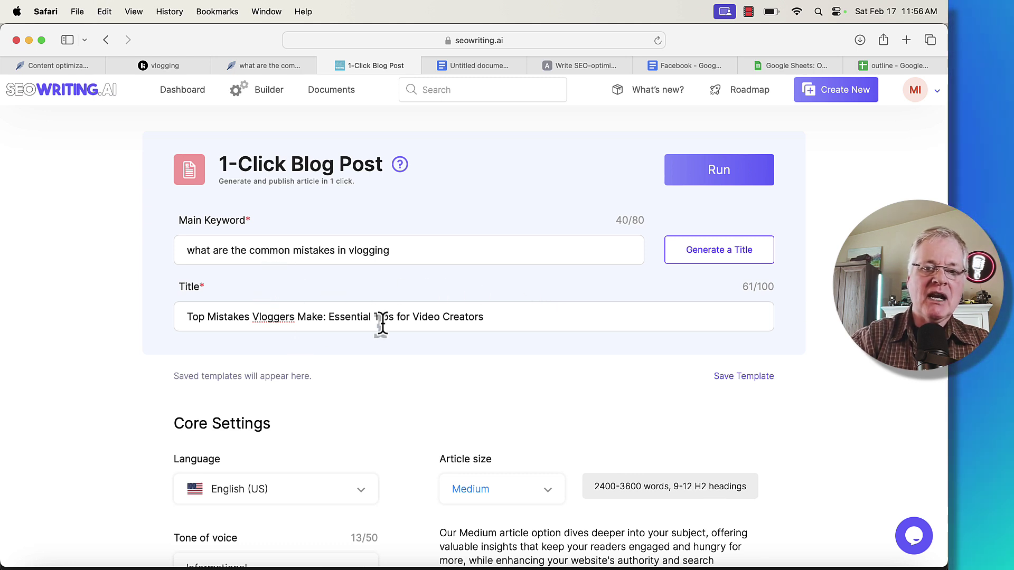
scroll(569, 305, "down", 5)
scroll(570, 305, "down", 15)
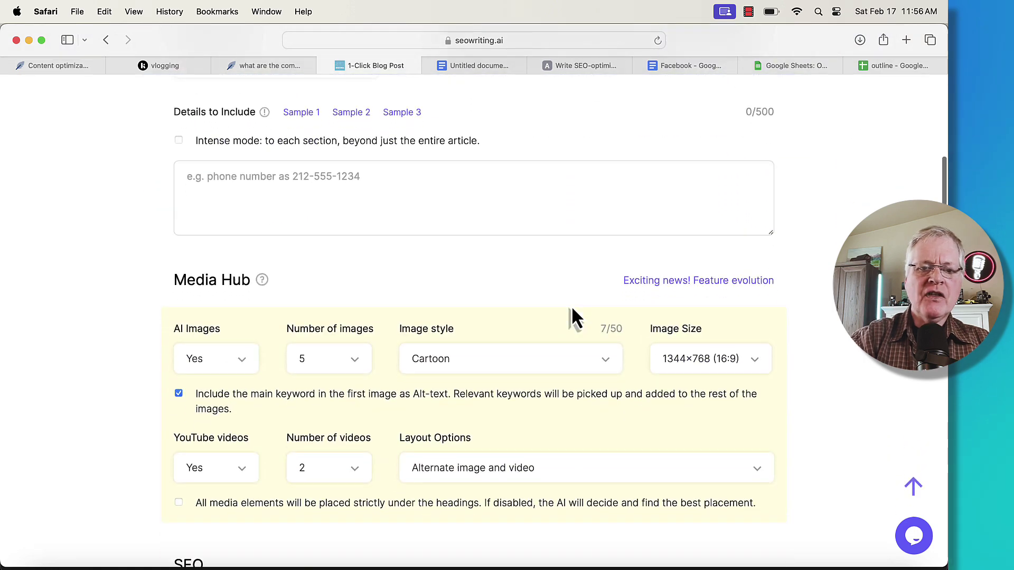
scroll(571, 306, "down", 3)
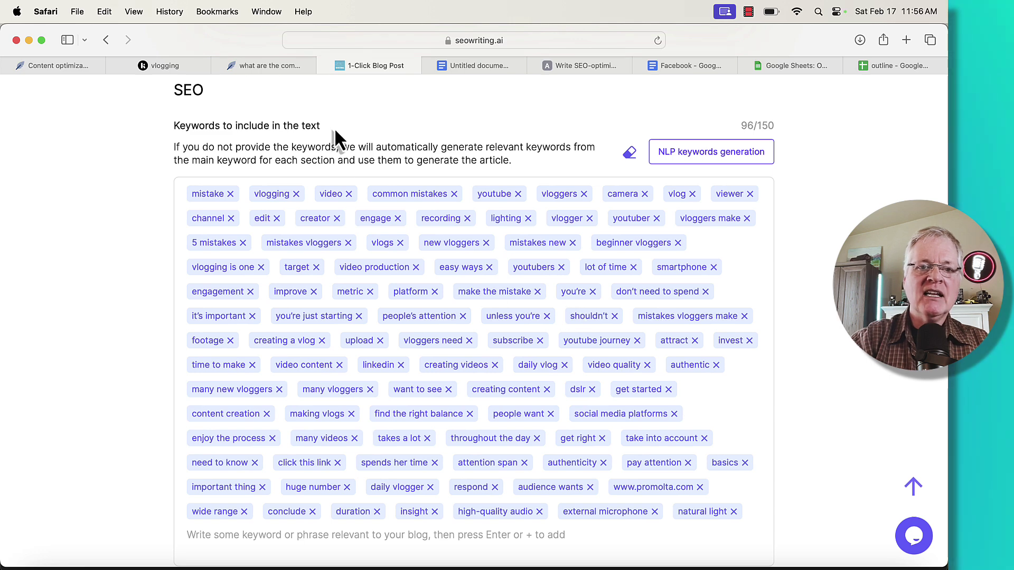
Step: Bring up NeuronWriter's copy options for the suggested vlogging terms, then return to the Google Docs list
left_click(289, 65)
left_click(381, 199)
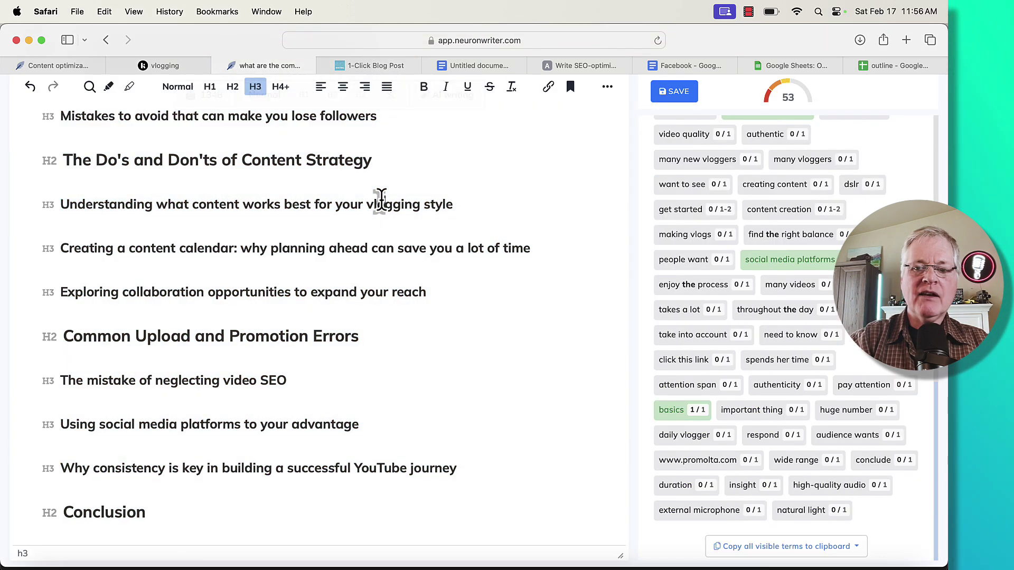
scroll(860, 406, "up", 10)
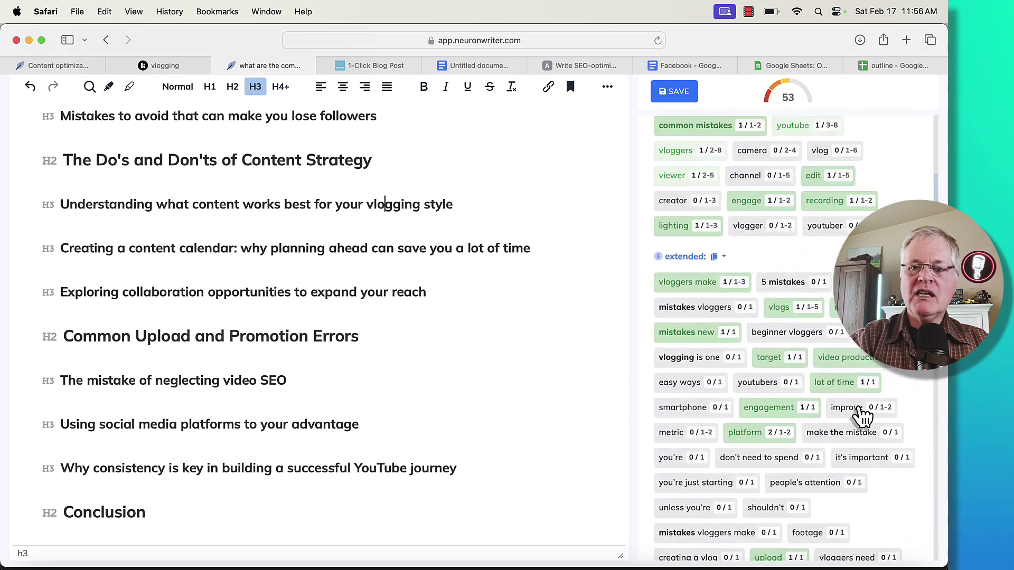
scroll(860, 413, "up", 3)
scroll(860, 415, "down", 9)
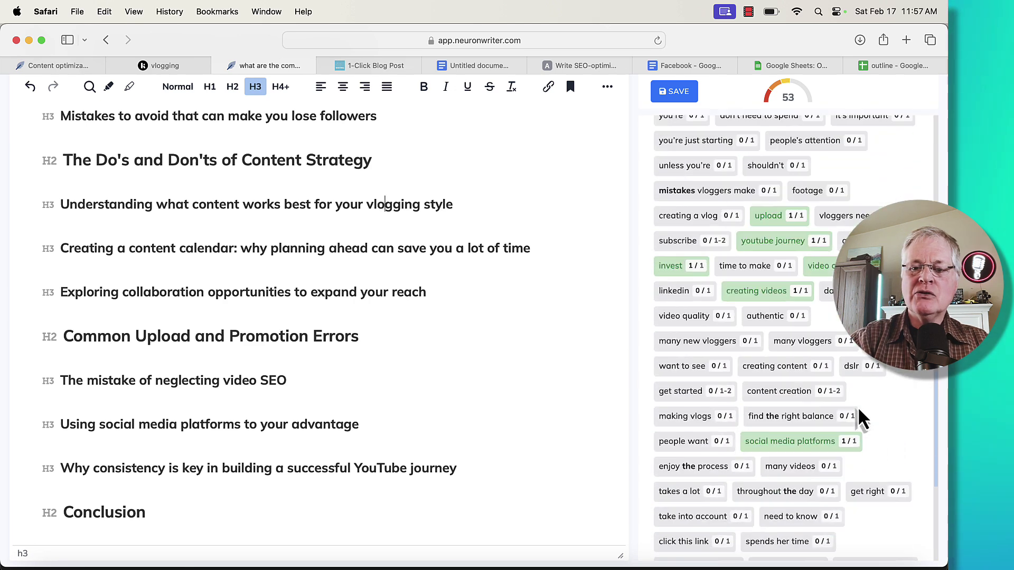
scroll(861, 417, "down", 4)
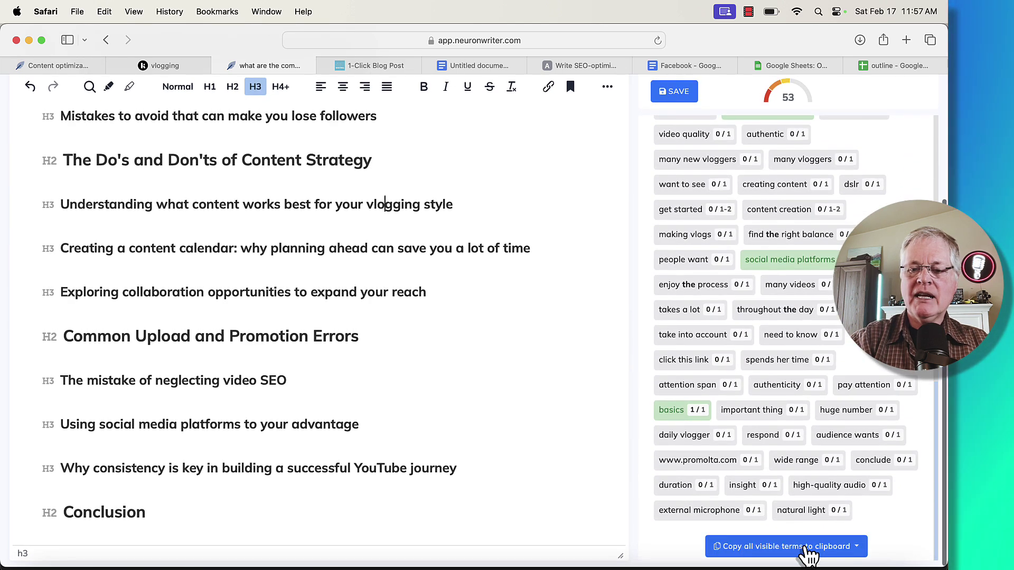
left_click(808, 552)
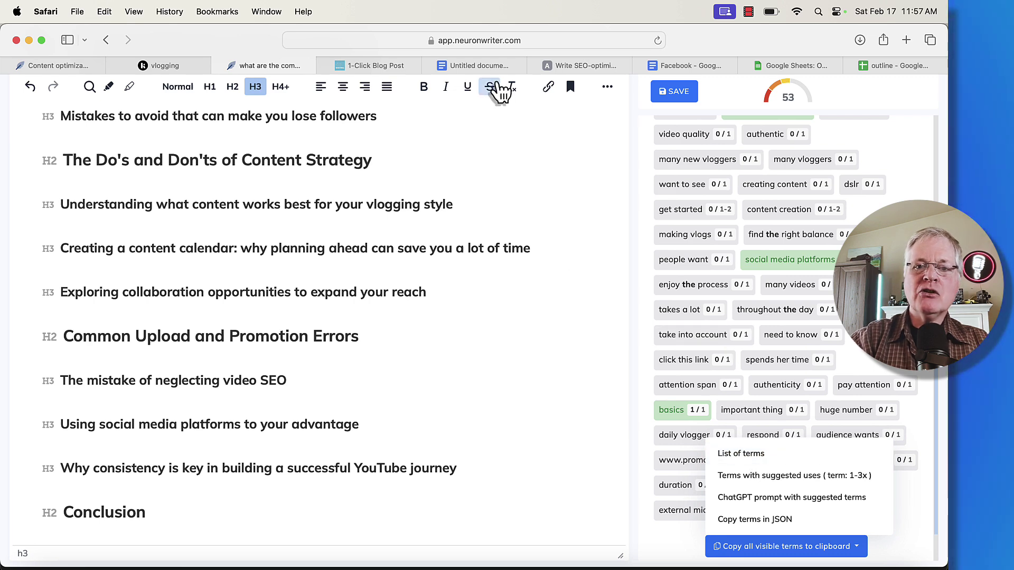
left_click(501, 69)
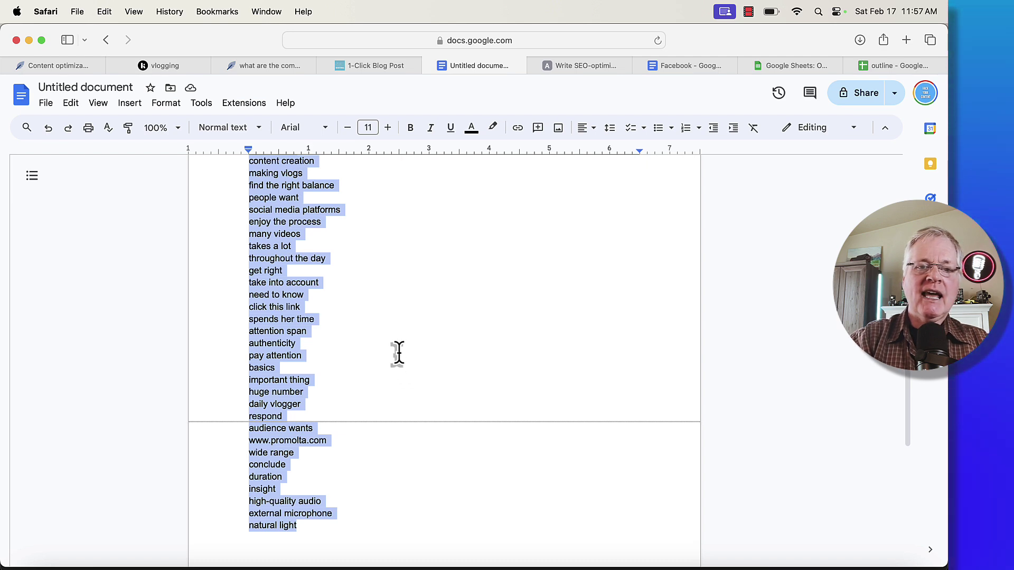
scroll(397, 352, "up", 15)
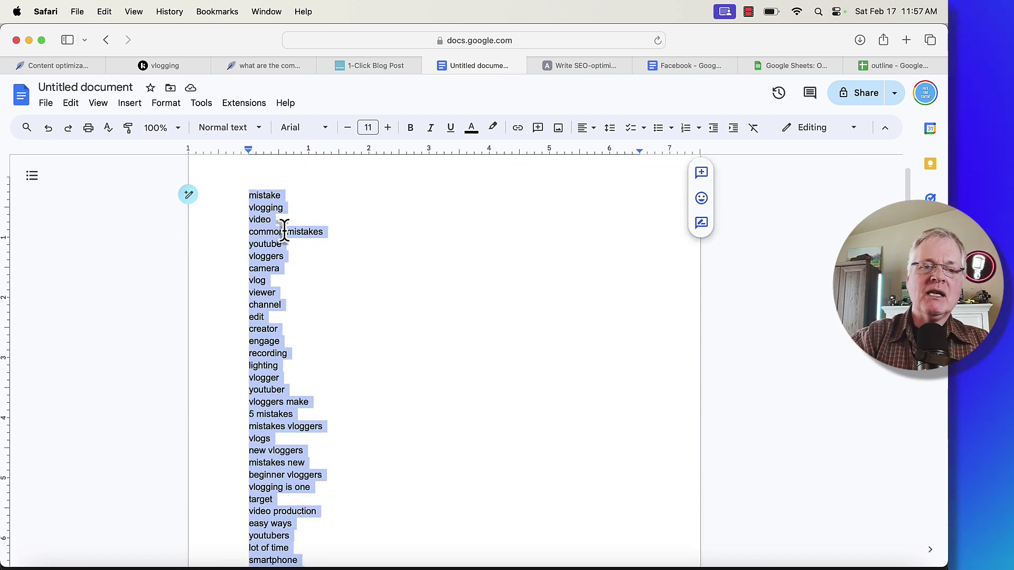
scroll(307, 276, "down", 1)
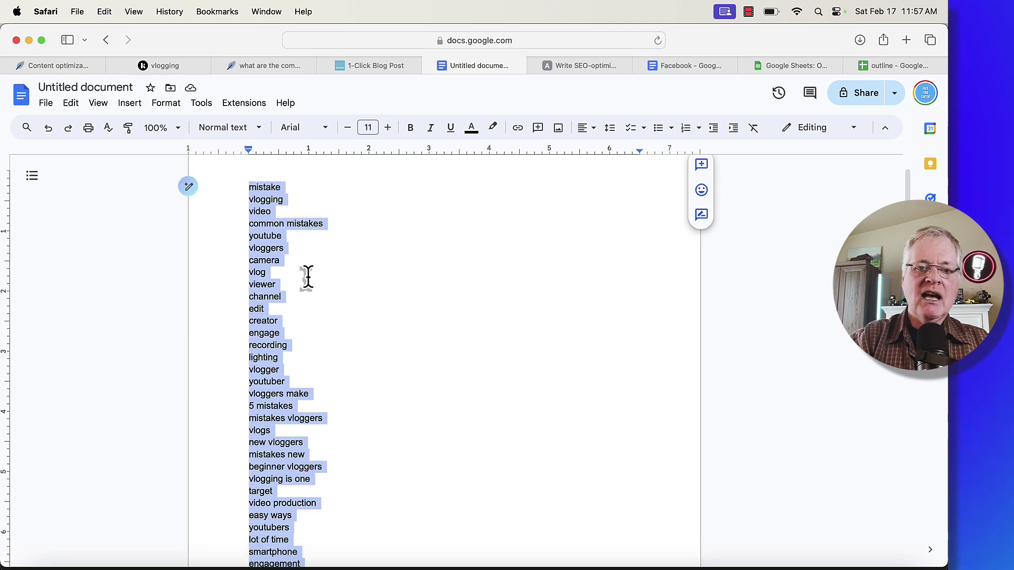
scroll(307, 276, "down", 9)
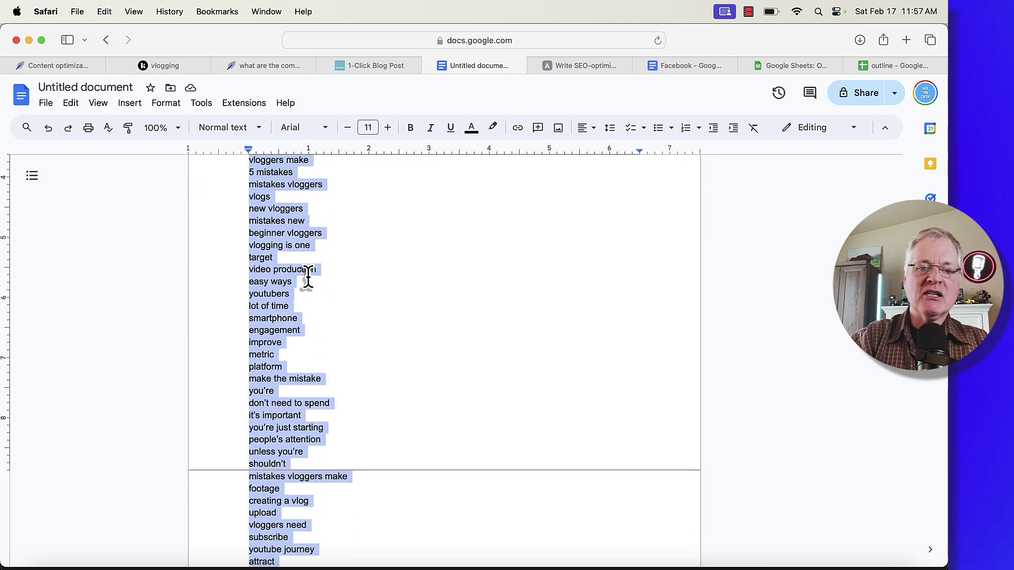
scroll(306, 274, "down", 3)
scroll(305, 274, "up", 2)
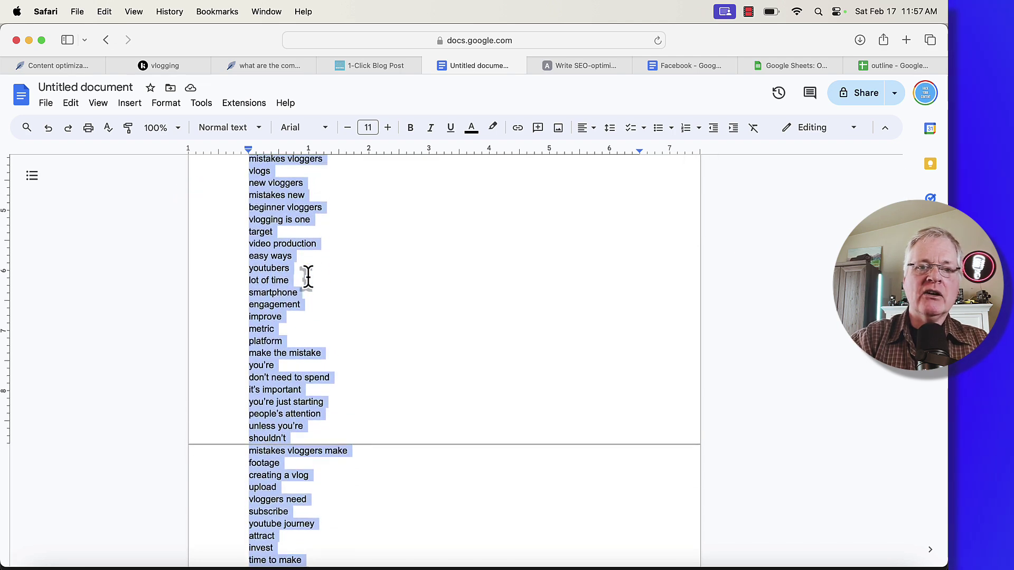
Step: Review the 1-Click Blog Post Structure and Outline Editor settings for the vlogging-mistakes article
left_click(380, 65)
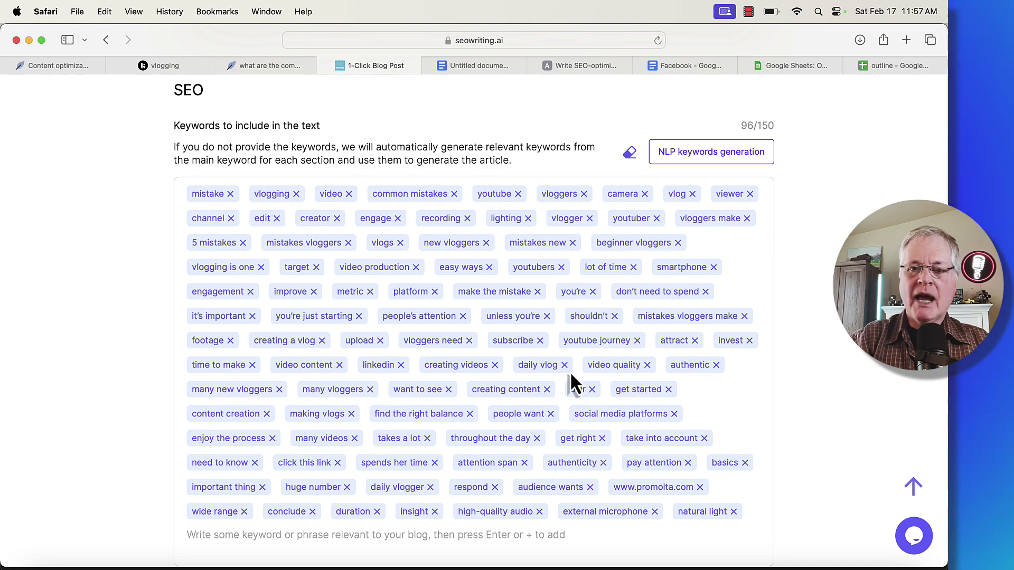
scroll(570, 374, "down", 15)
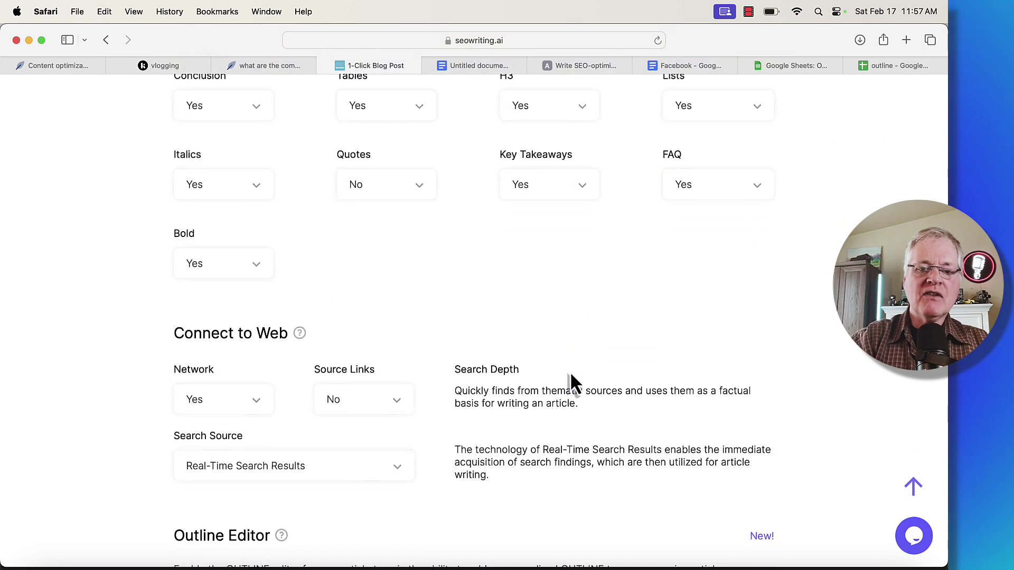
scroll(570, 375, "down", 5)
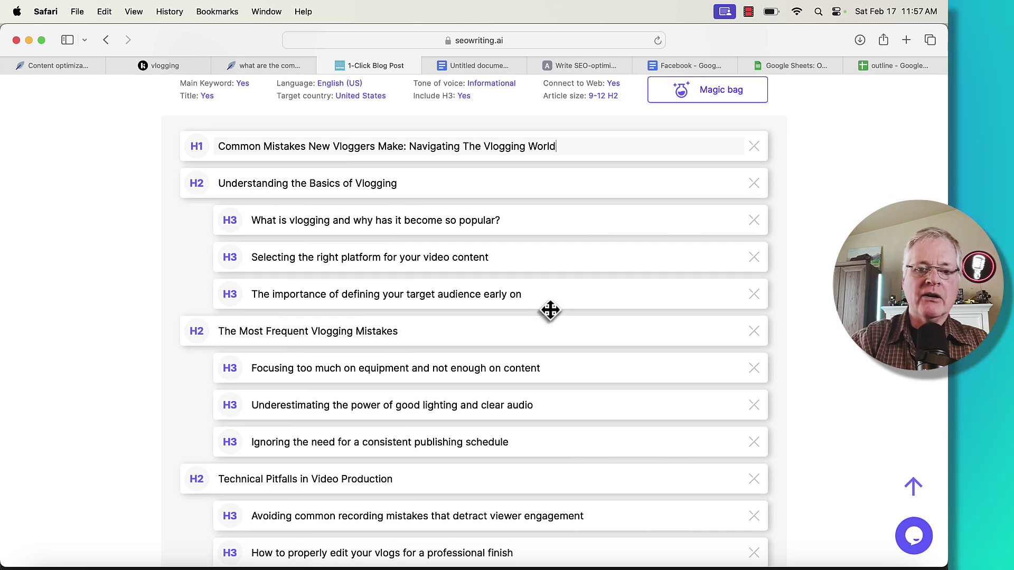
scroll(550, 311, "down", 1)
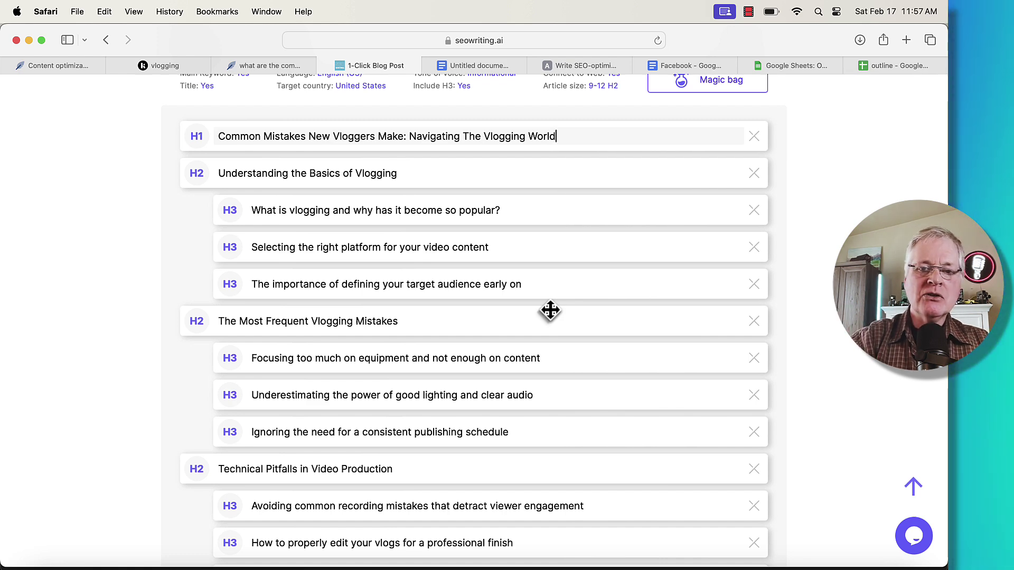
scroll(550, 311, "down", 15)
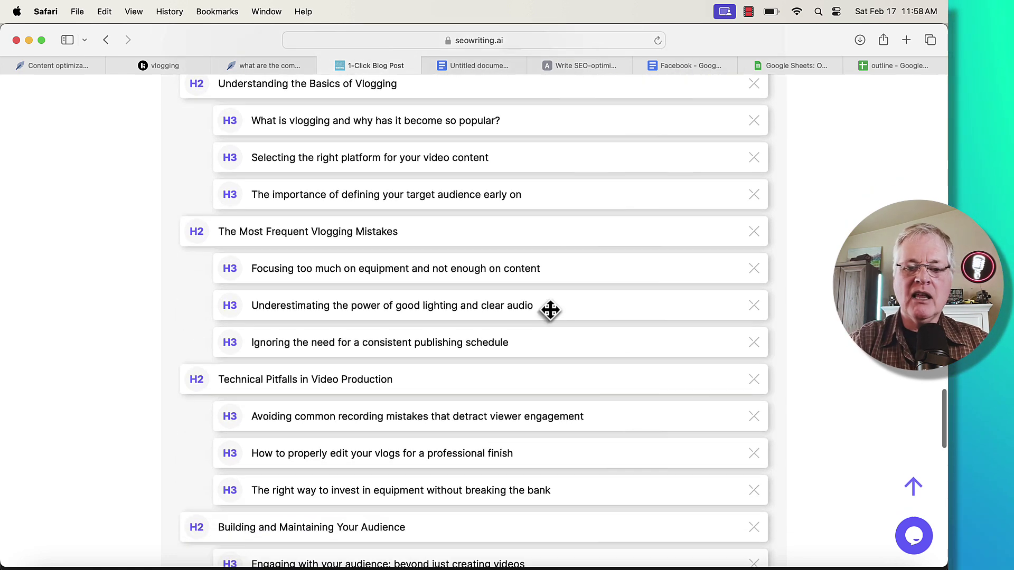
scroll(550, 310, "down", 5)
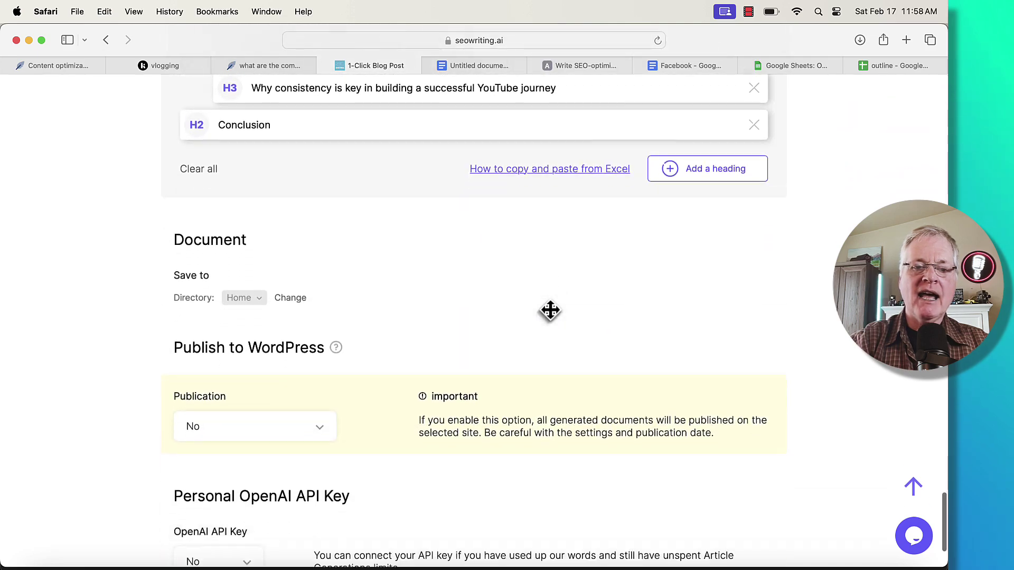
scroll(550, 311, "up", 20)
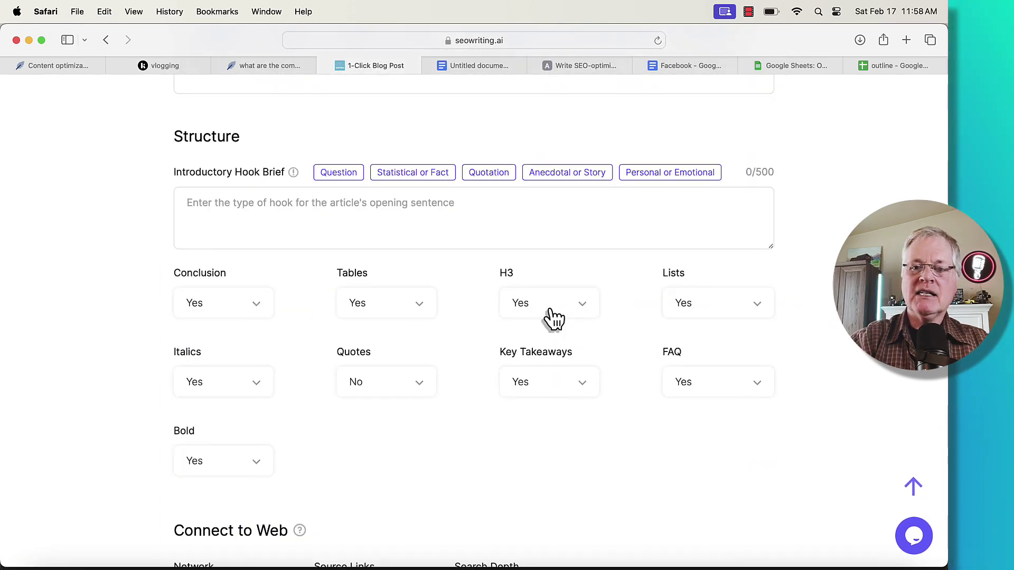
scroll(550, 316, "up", 20)
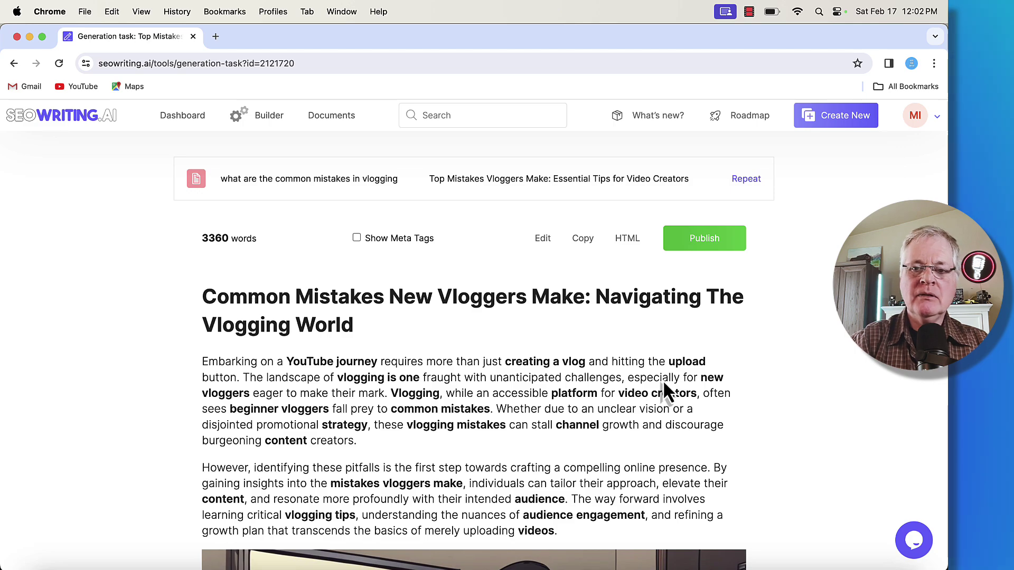
Step: Scroll through the generated 3360-word vlogging-mistakes article to review it
scroll(605, 355, "down", 10)
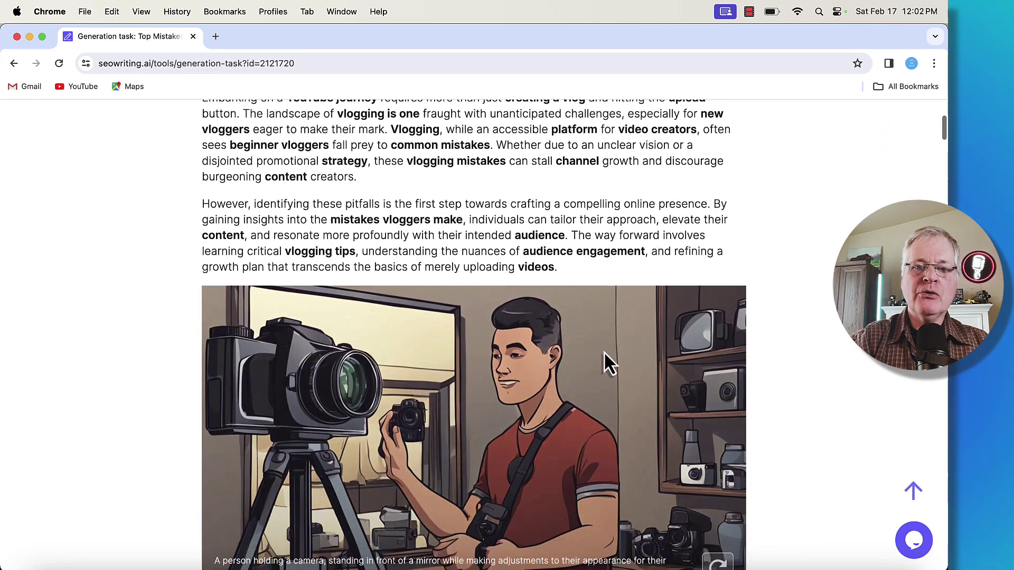
scroll(603, 351, "down", 10)
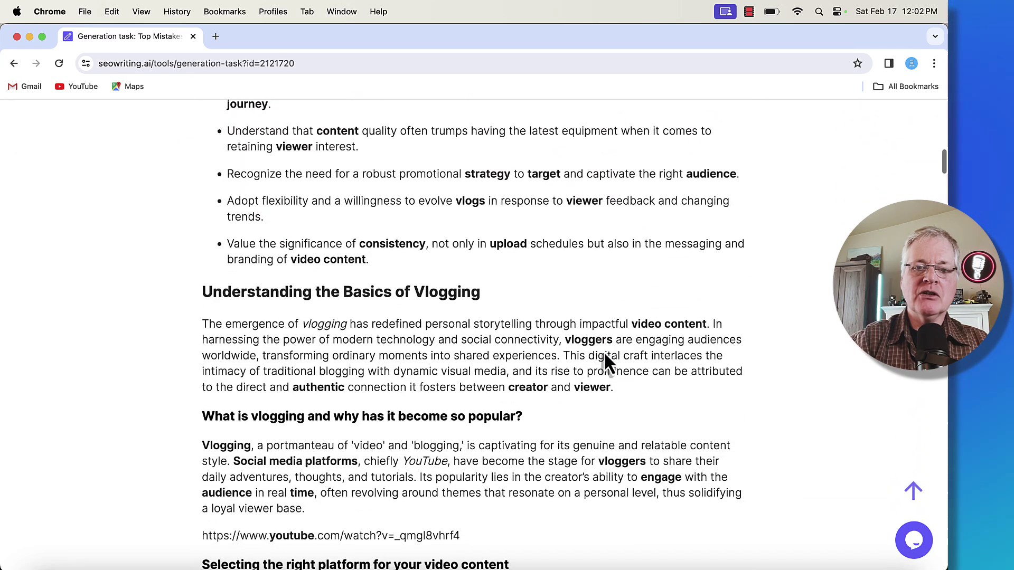
scroll(603, 351, "down", 20)
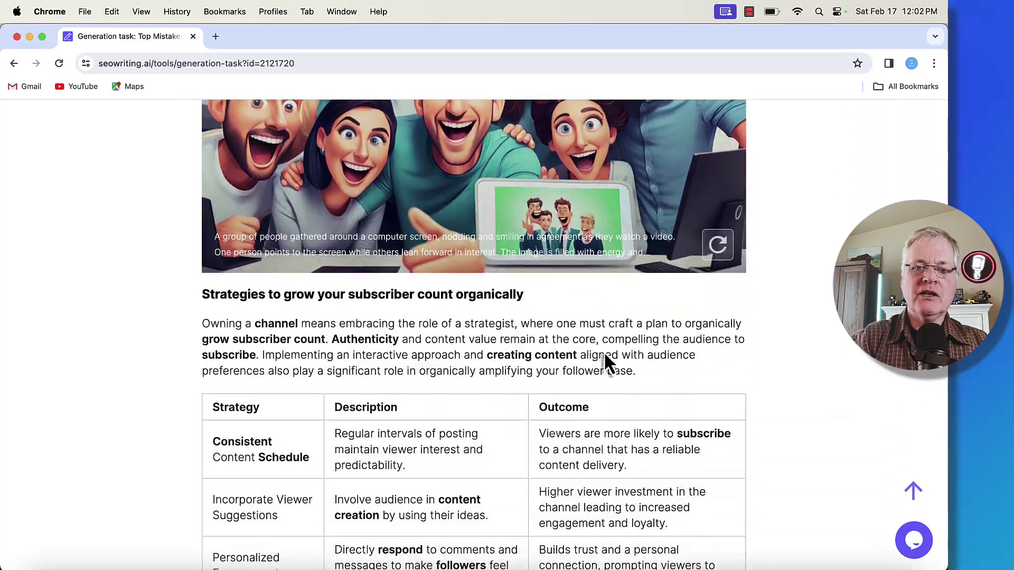
scroll(604, 351, "down", 20)
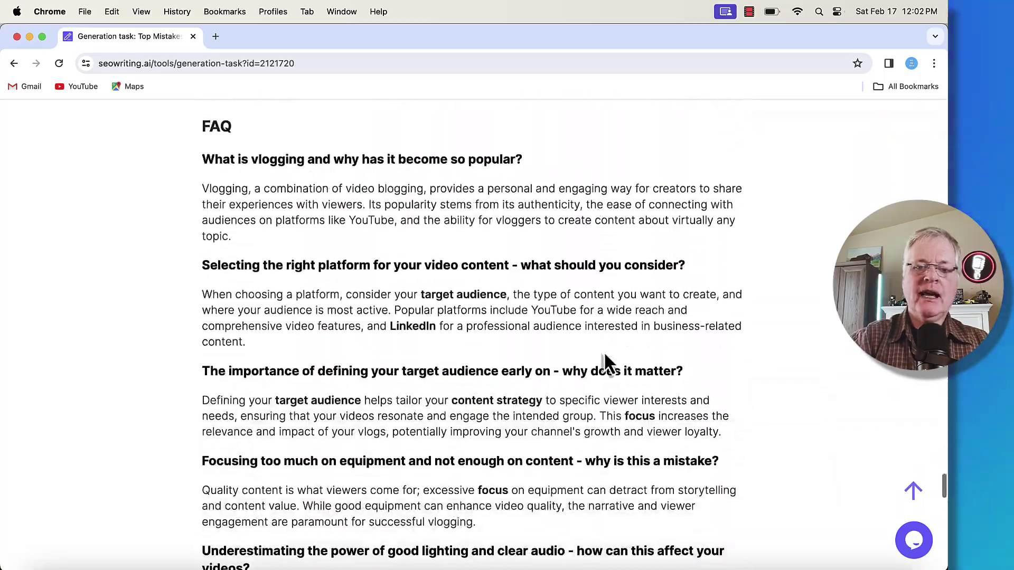
scroll(604, 351, "up", 15)
scroll(605, 354, "up", 20)
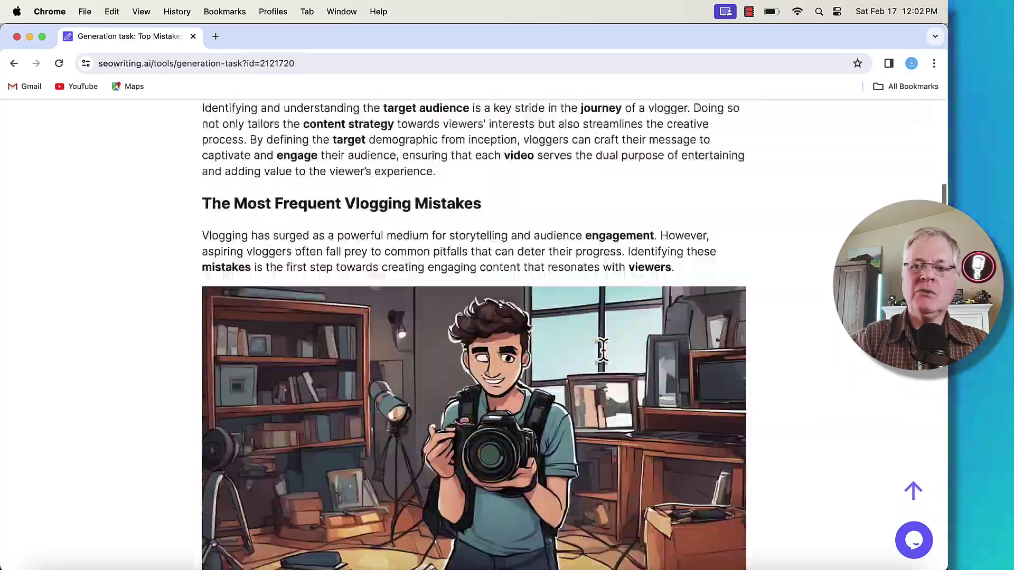
scroll(605, 355, "up", 15)
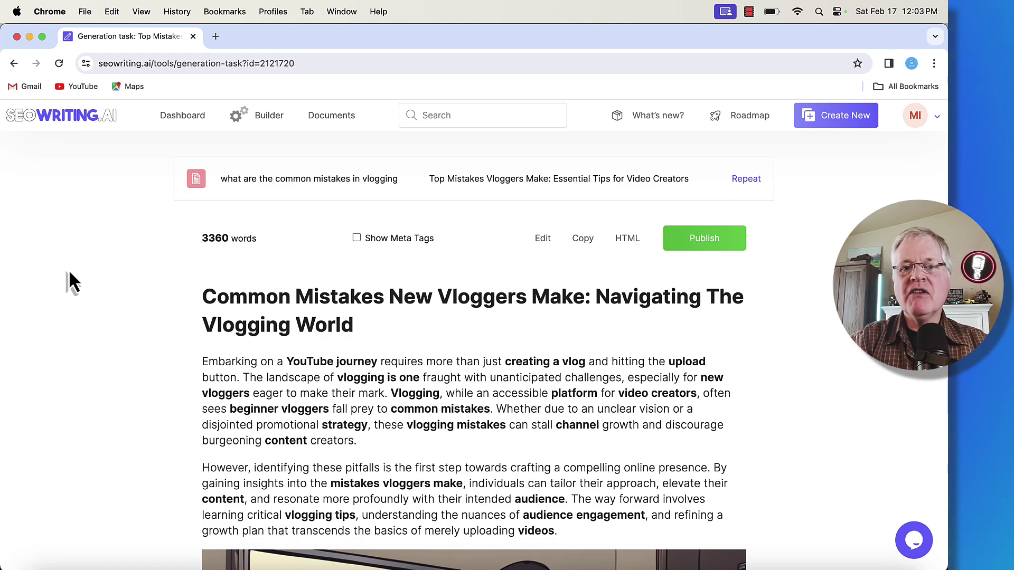
Step: Copy the generated article, clear the outline in NeuronWriter, then undo the deletion
left_click(585, 244)
key("super+Tab")
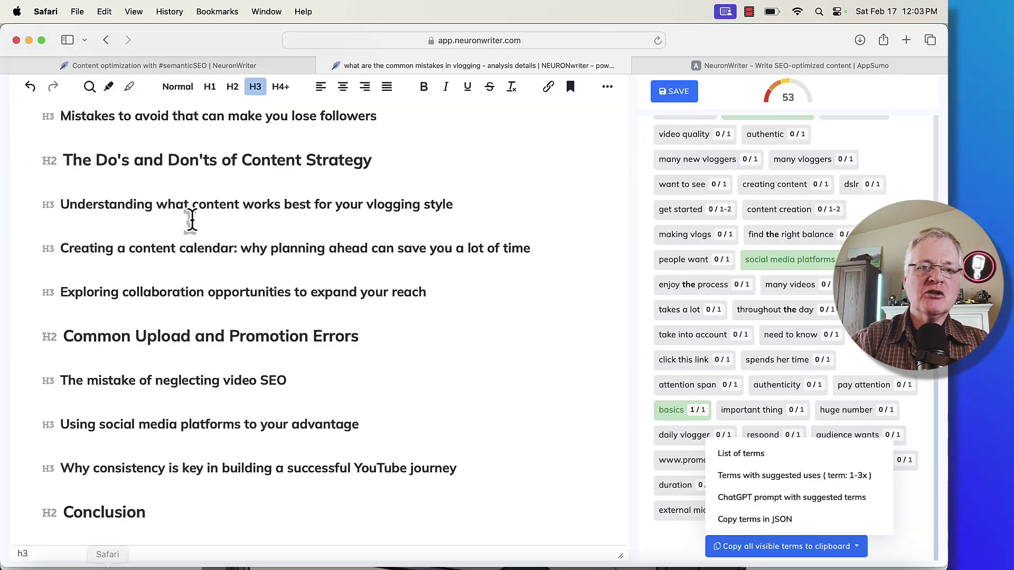
scroll(195, 227, "up", 10)
scroll(191, 221, "up", 5)
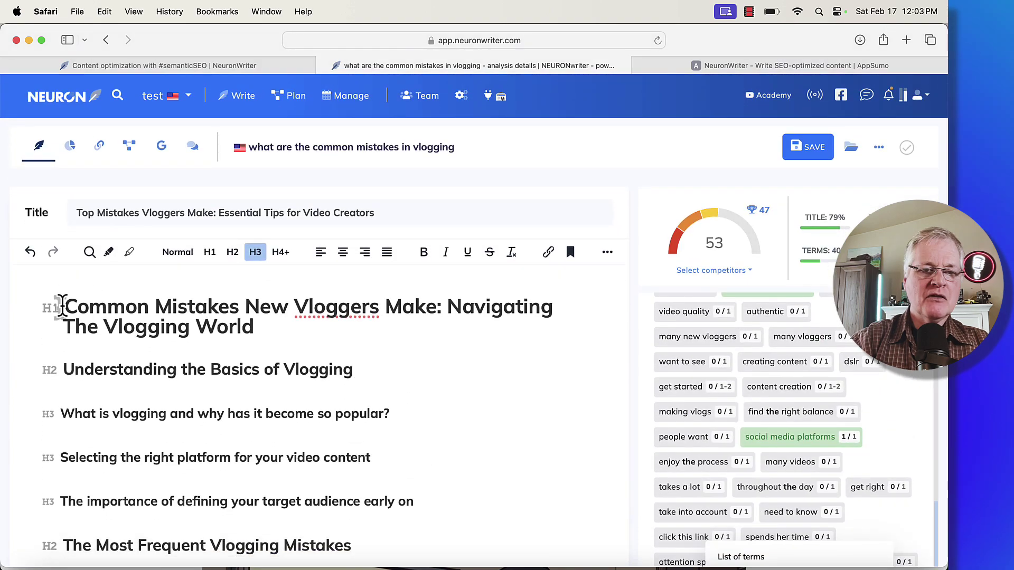
left_click_drag(63, 307, 174, 560)
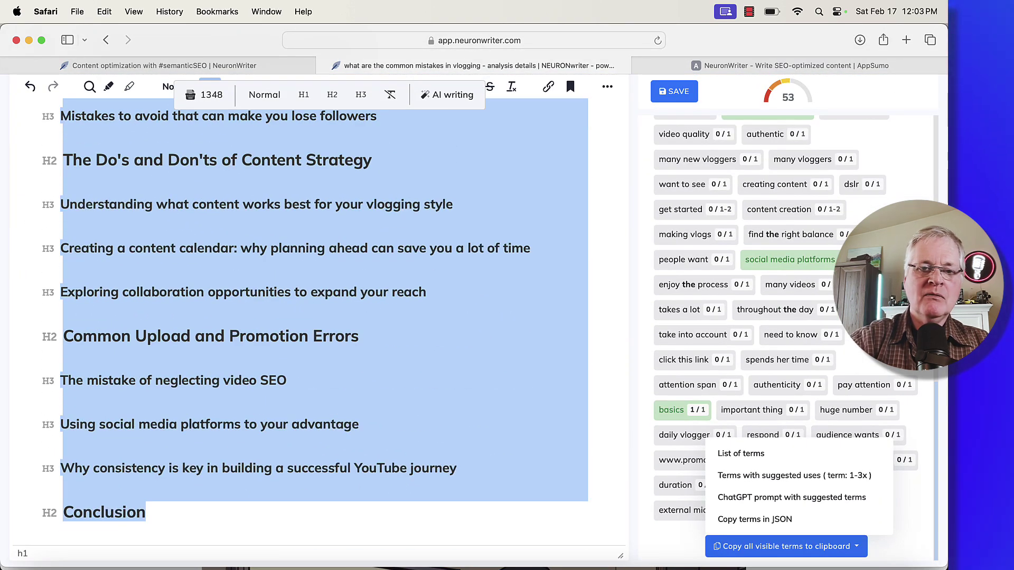
key("BackSpace")
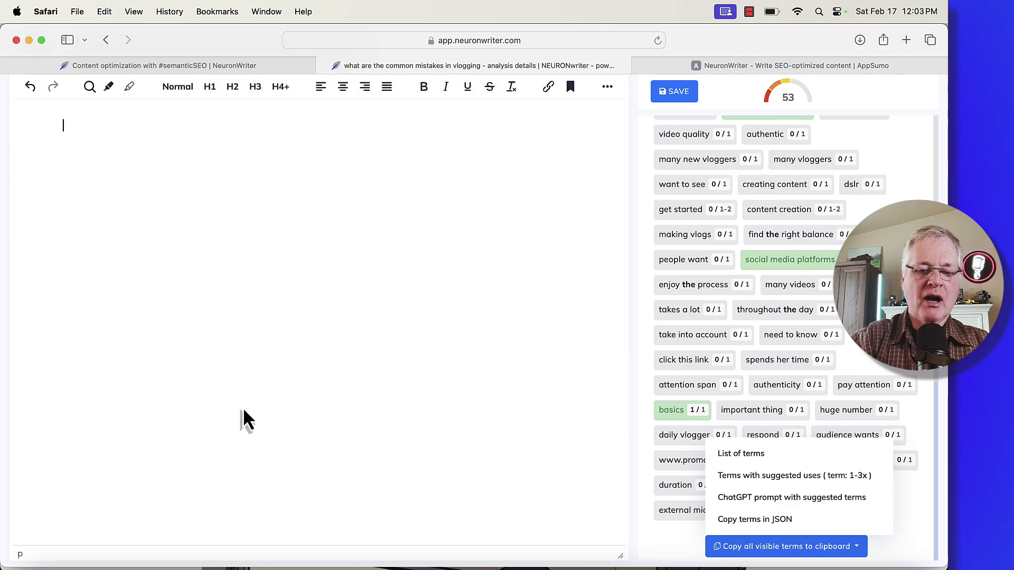
key("super+z")
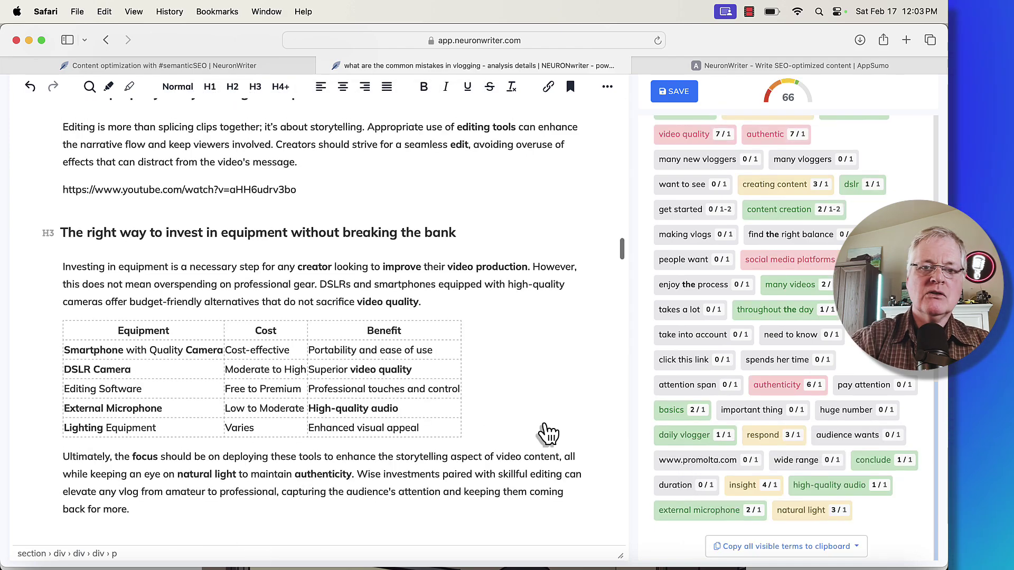
Step: Compare the content score of 66 with the competitors' 47 and review the article
scroll(548, 433, "up", 20)
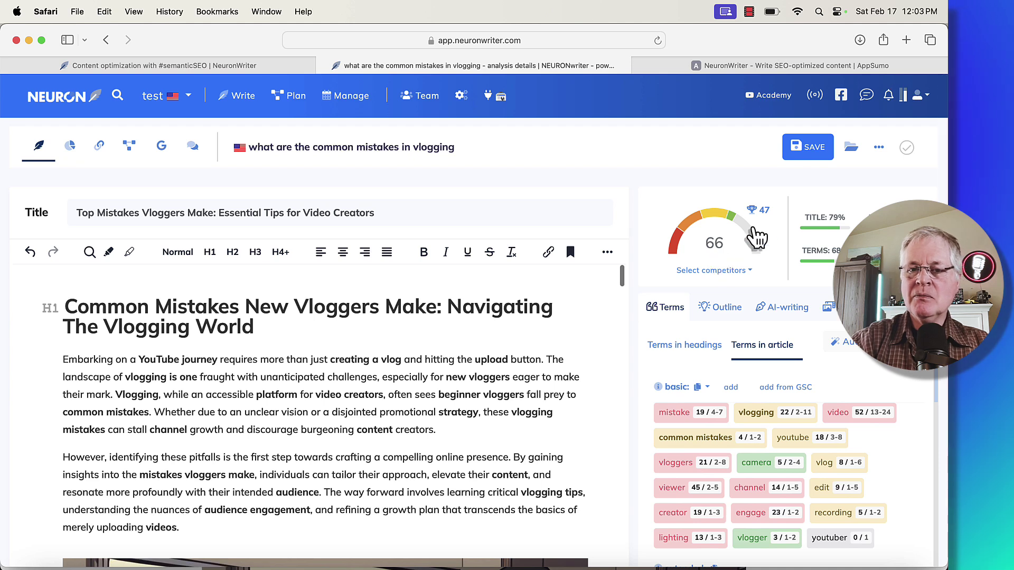
mouse_move(769, 226)
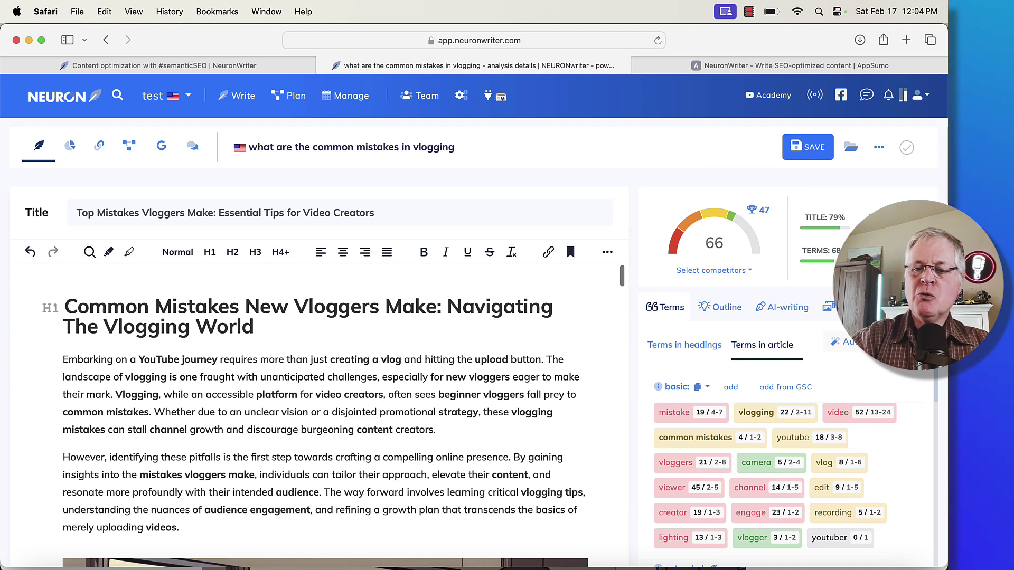
scroll(760, 343, "down", 2)
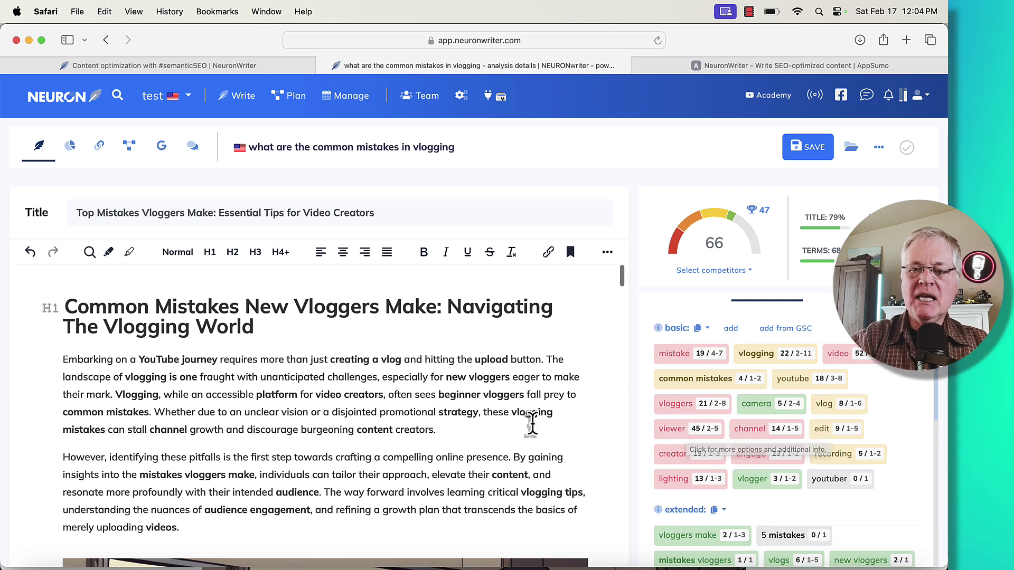
scroll(534, 420, "down", 1)
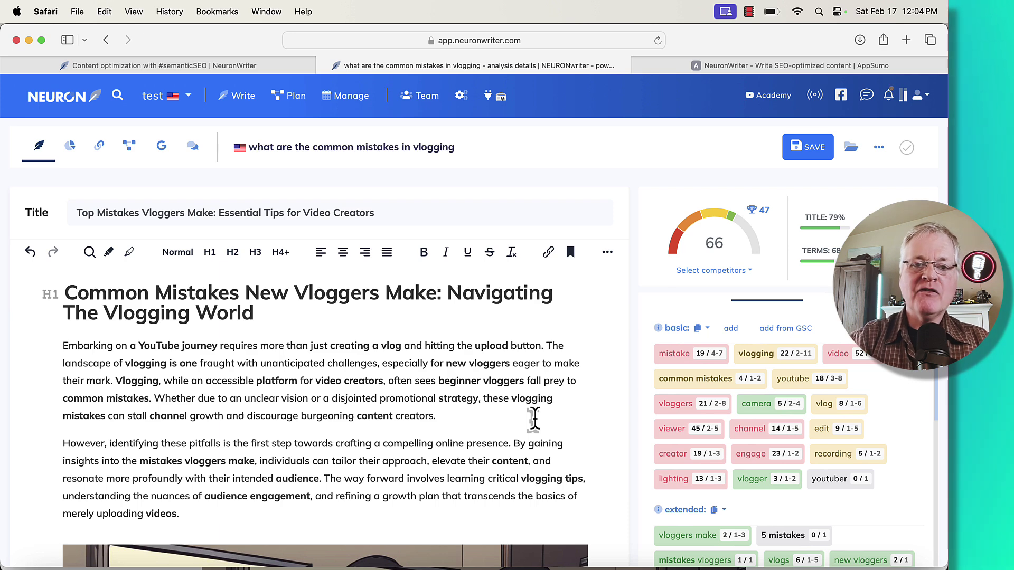
scroll(534, 420, "up", 1)
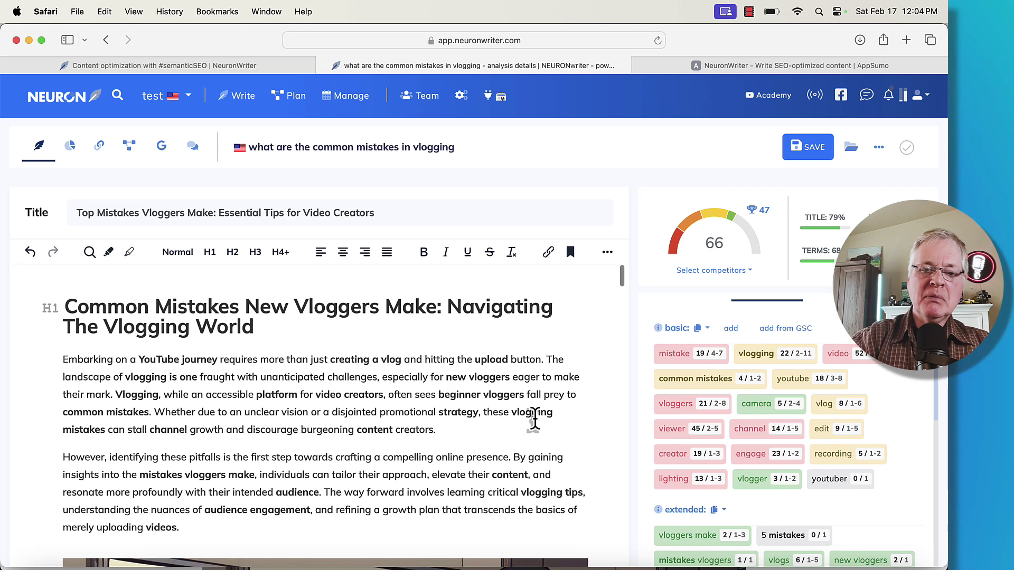
mouse_move(877, 217)
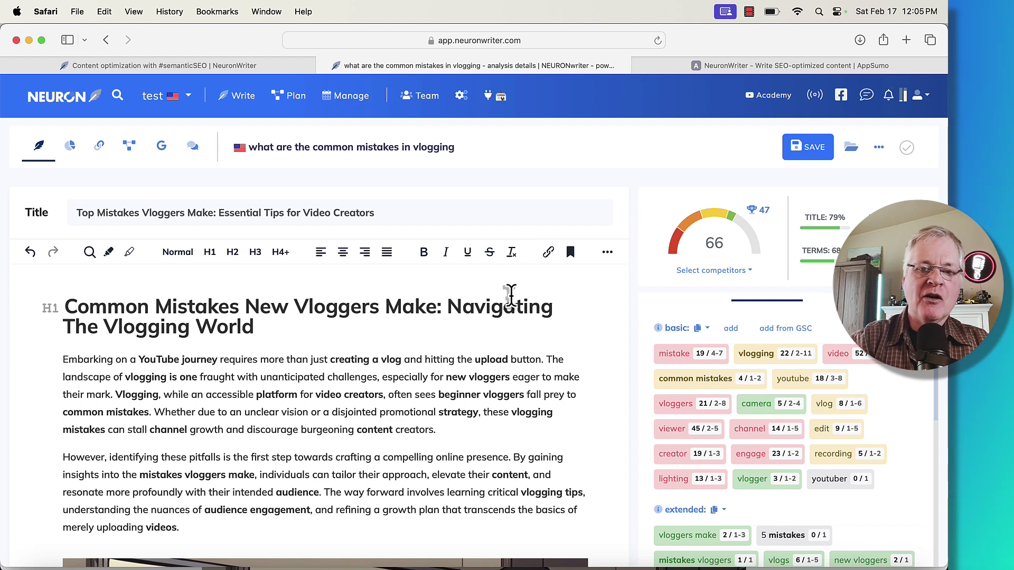
scroll(512, 335, "down", 3)
scroll(512, 335, "up", 3)
scroll(810, 441, "down", 3)
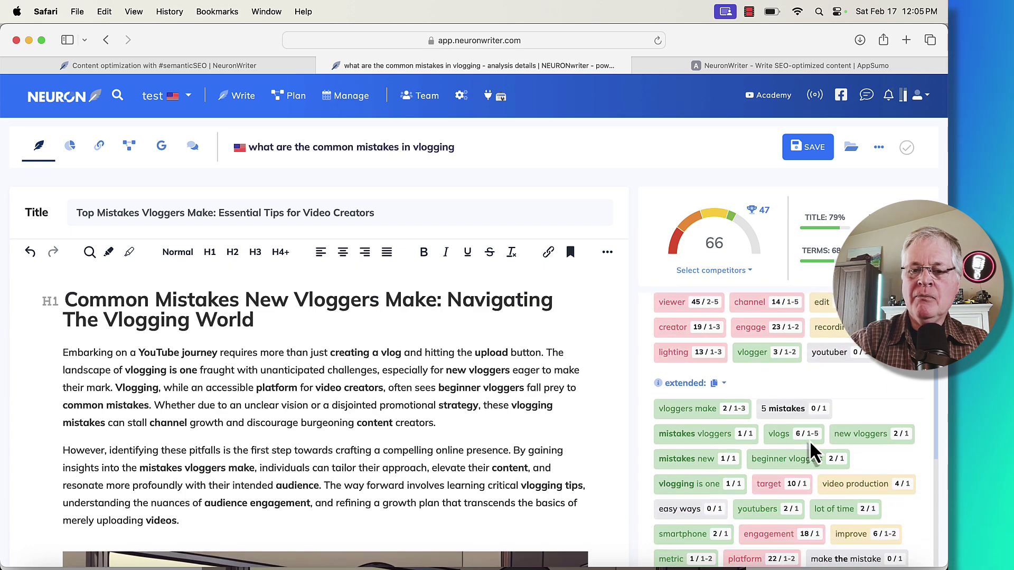
scroll(810, 440, "up", 5)
scroll(814, 451, "down", 4)
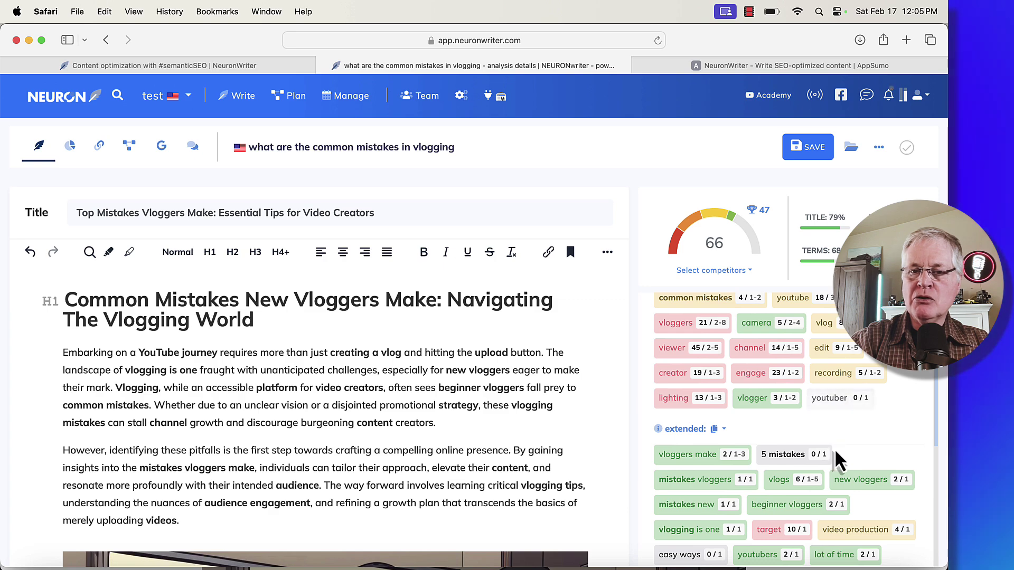
scroll(836, 454, "down", 5)
scroll(835, 454, "down", 7)
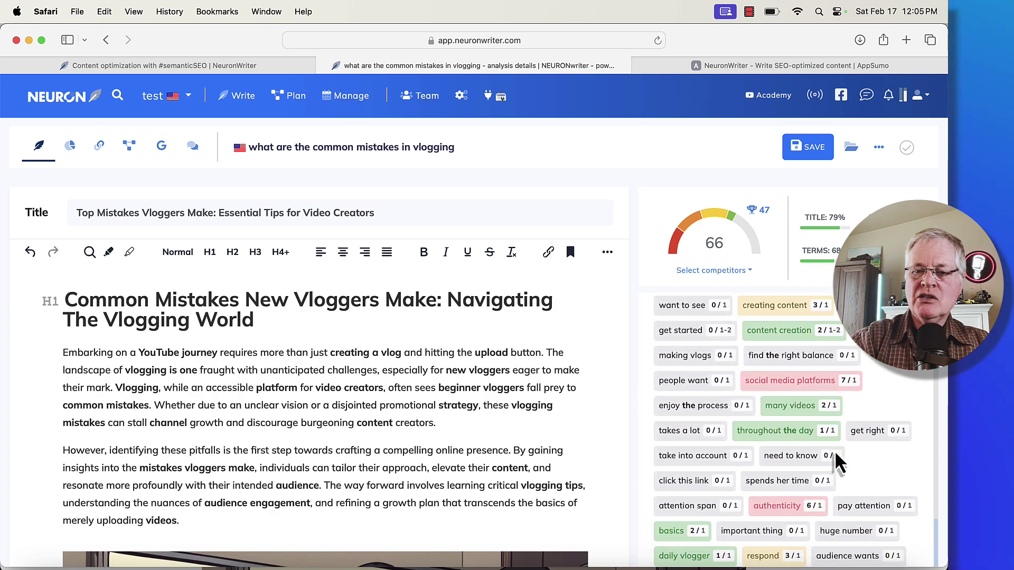
scroll(834, 451, "down", 5)
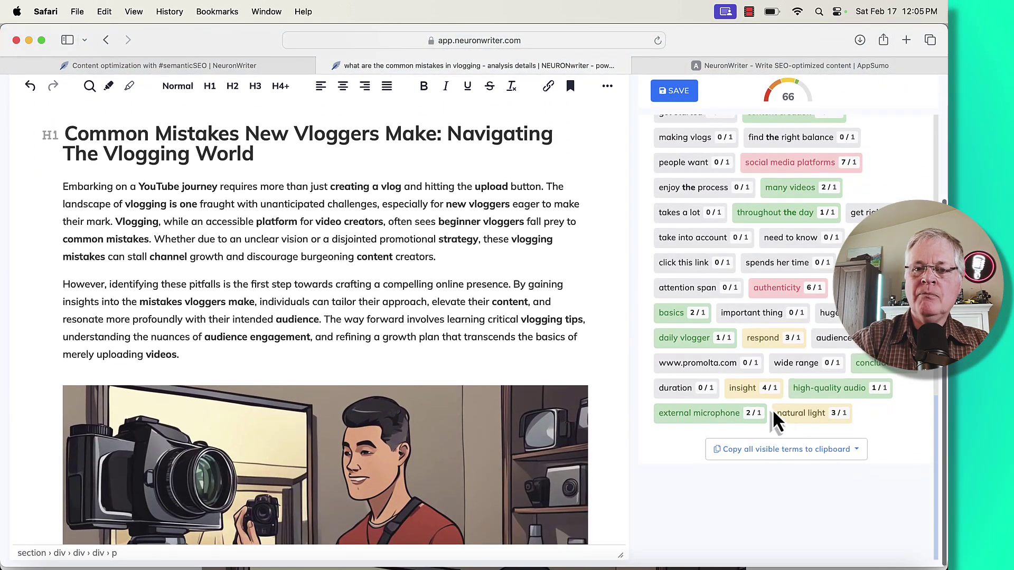
scroll(772, 408, "up", 20)
Step: Show heading terms, reviewing H1 and H2/H3 percentages like 'common mistakes' 25% and 'new vloggers' 12%
left_click(681, 350)
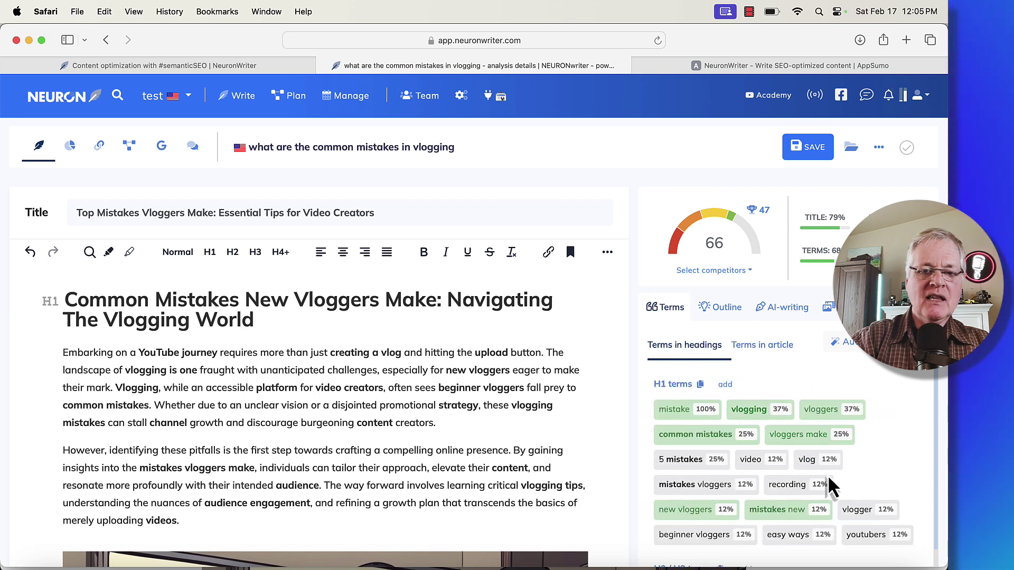
scroll(828, 474, "down", 2)
scroll(847, 419, "down", 8)
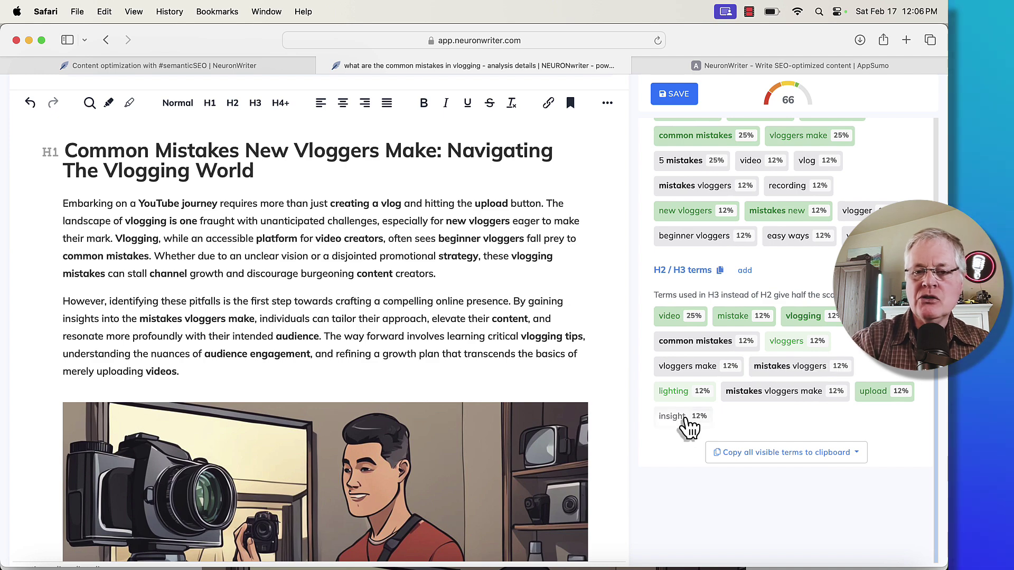
scroll(587, 227, "up", 2)
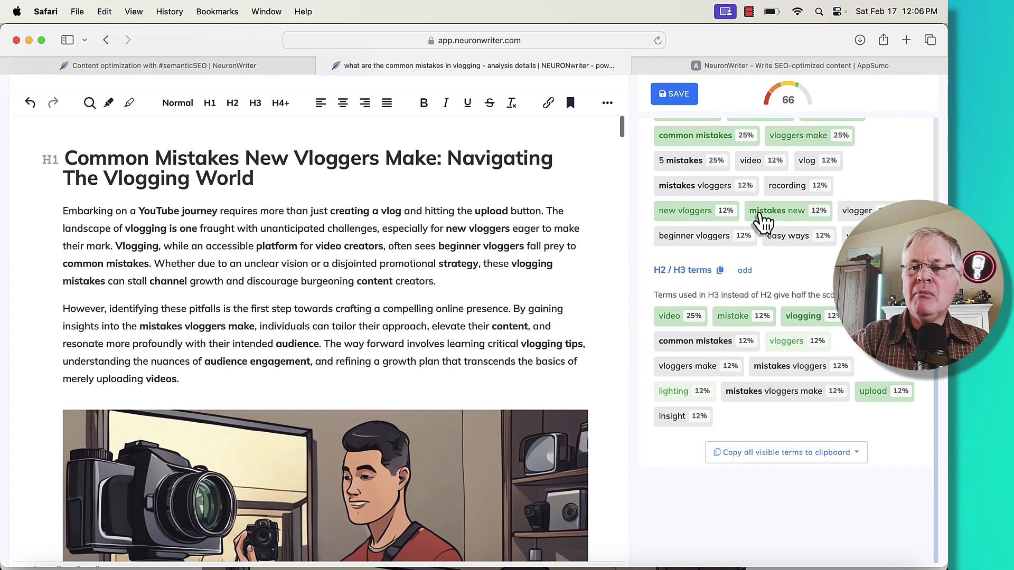
scroll(762, 219, "up", 5)
scroll(784, 214, "up", 5)
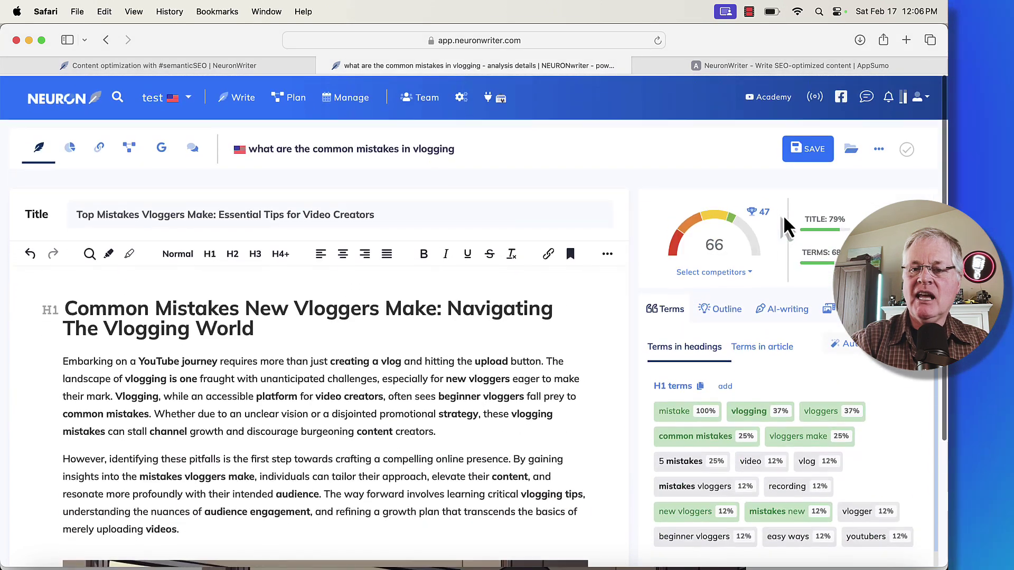
mouse_move(765, 213)
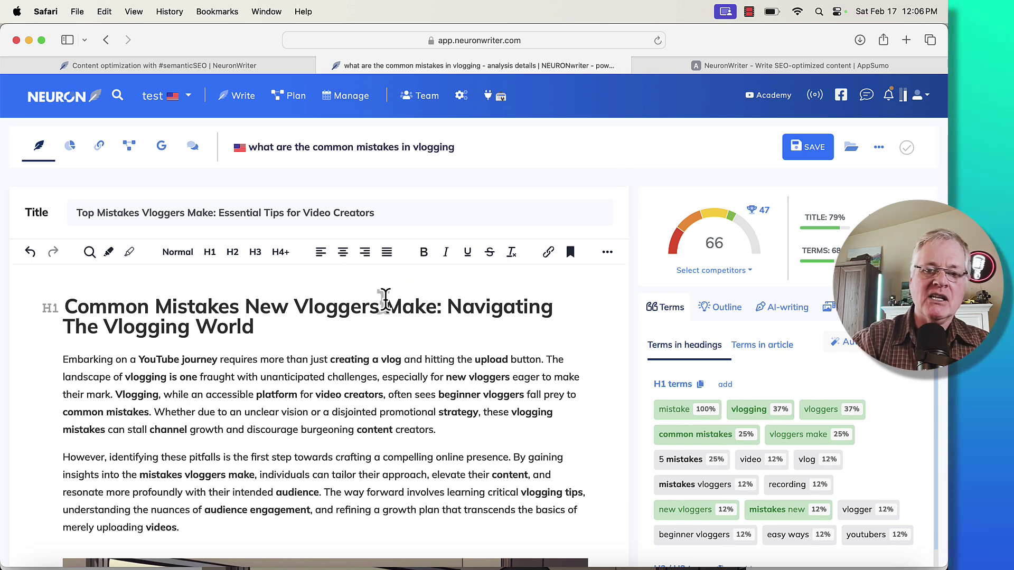
scroll(351, 301, "down", 2)
scroll(351, 306, "up", 2)
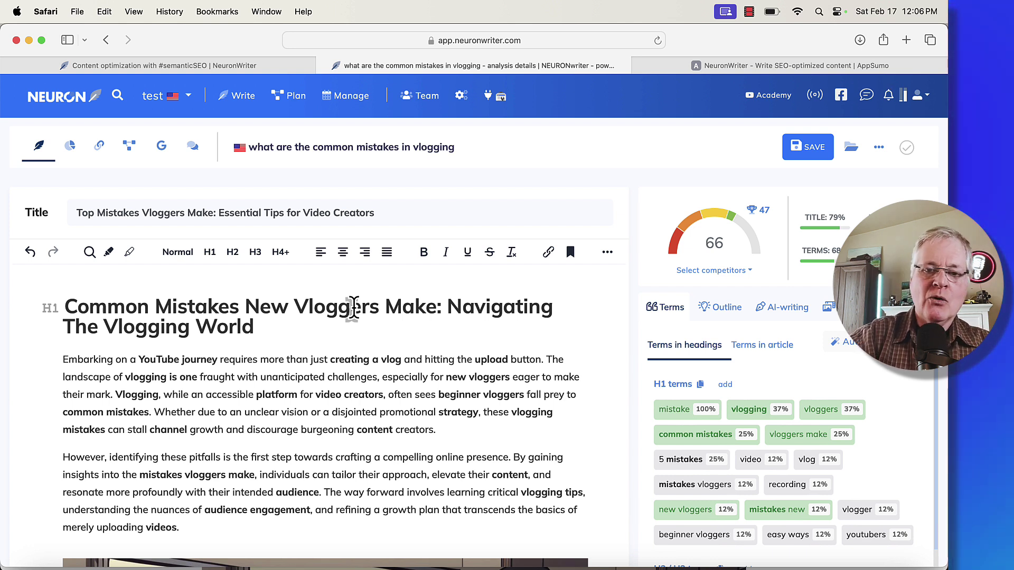
scroll(294, 260, "down", 1)
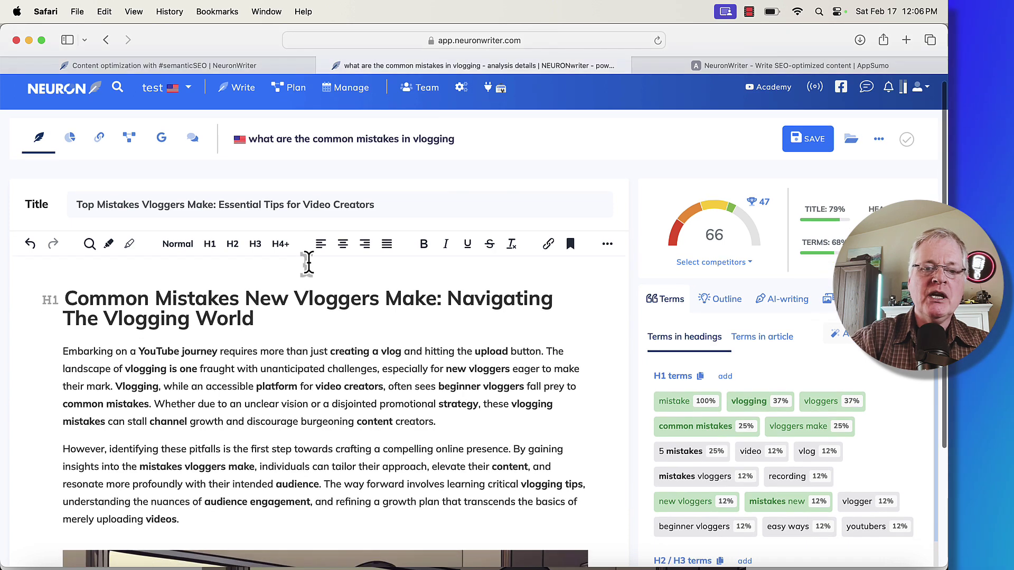
scroll(401, 378, "down", 10)
scroll(401, 379, "down", 5)
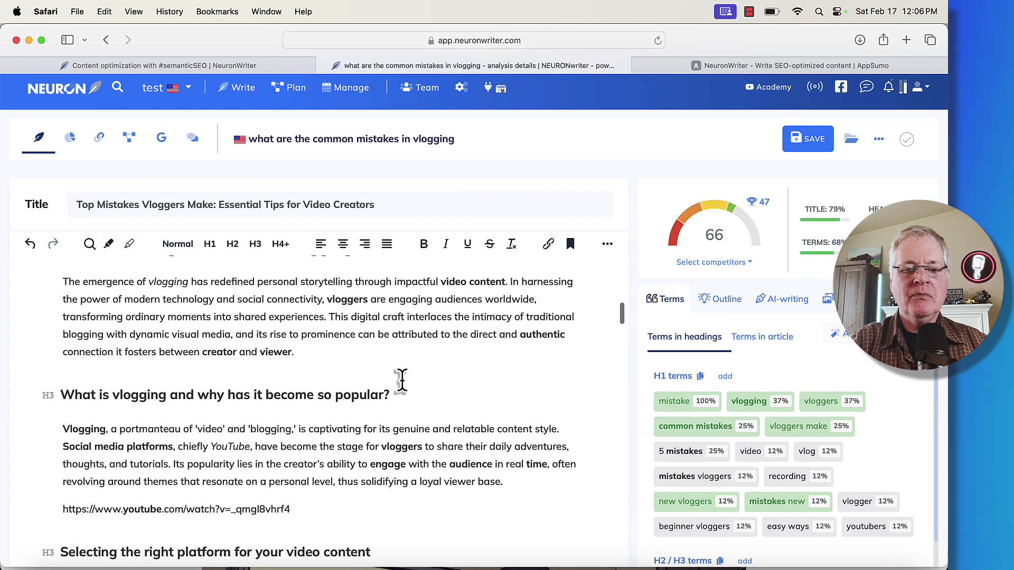
scroll(400, 378, "down", 4)
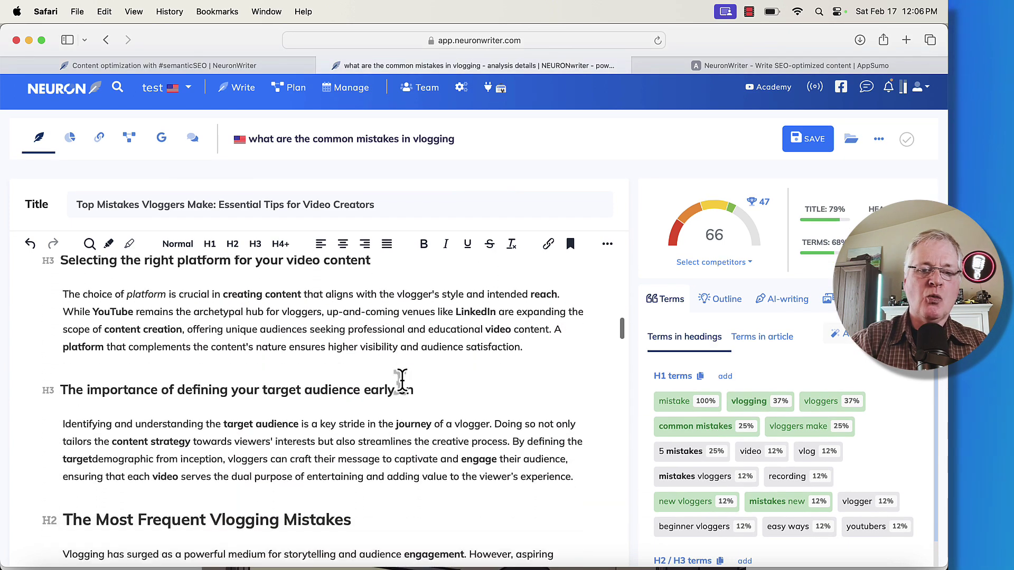
scroll(400, 379, "up", 10)
scroll(401, 379, "up", 10)
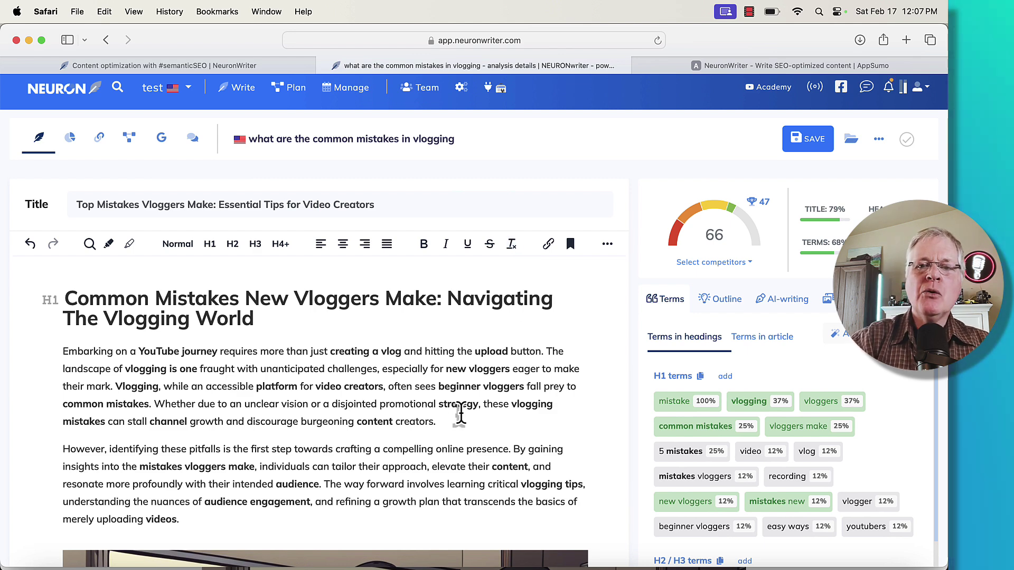
Step: Open AppSumo's NeuronWriter deal and view the plans: Single $89, Double $178, Multiple $267
left_click(743, 62)
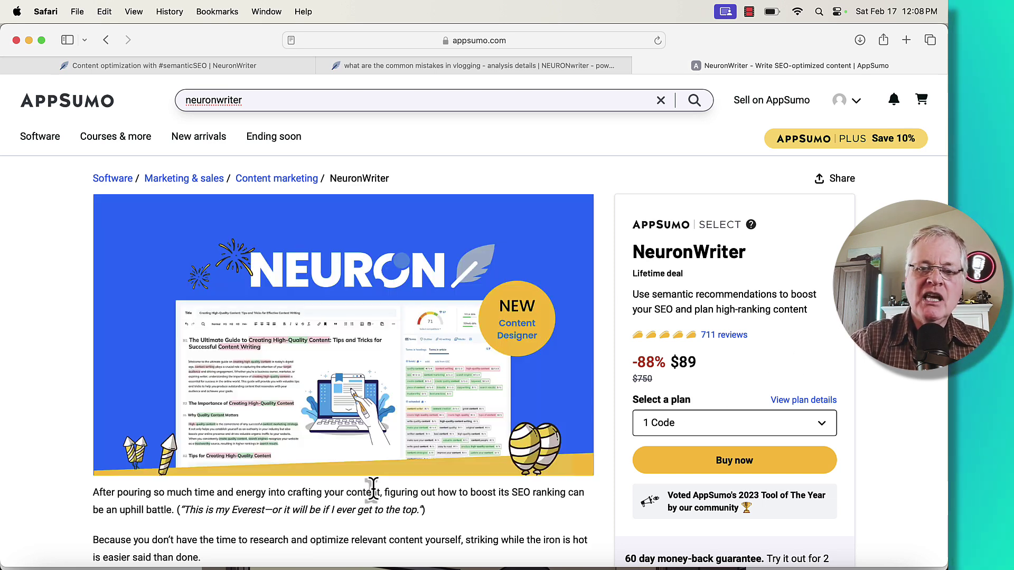
scroll(373, 489, "down", 3)
scroll(373, 488, "down", 8)
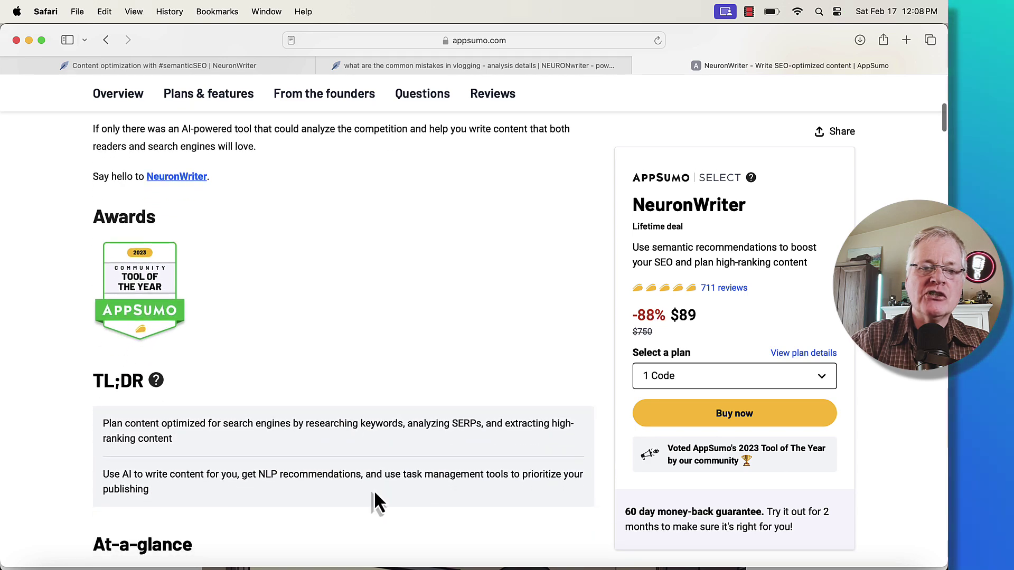
scroll(373, 502, "down", 1)
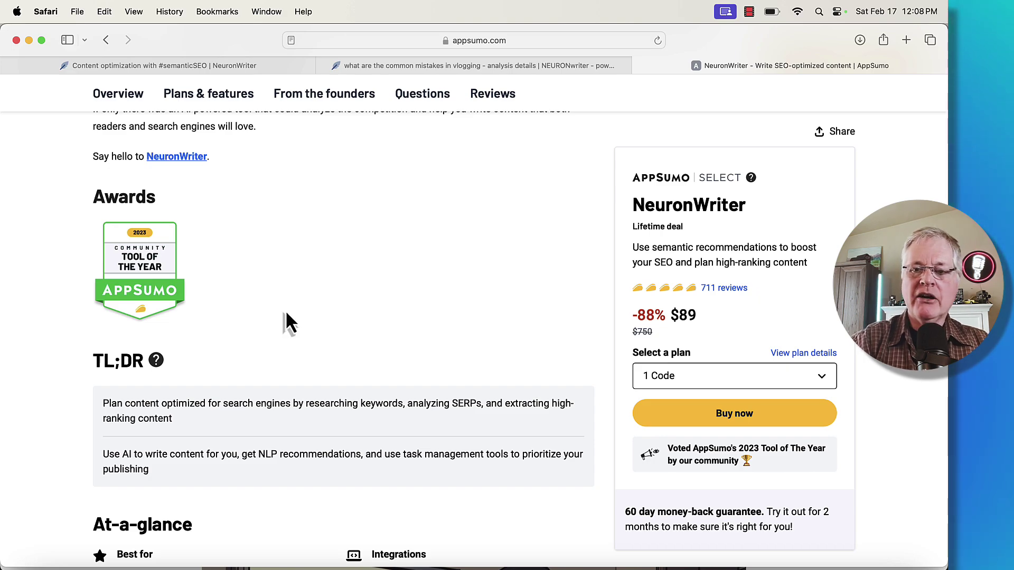
scroll(492, 314, "down", 20)
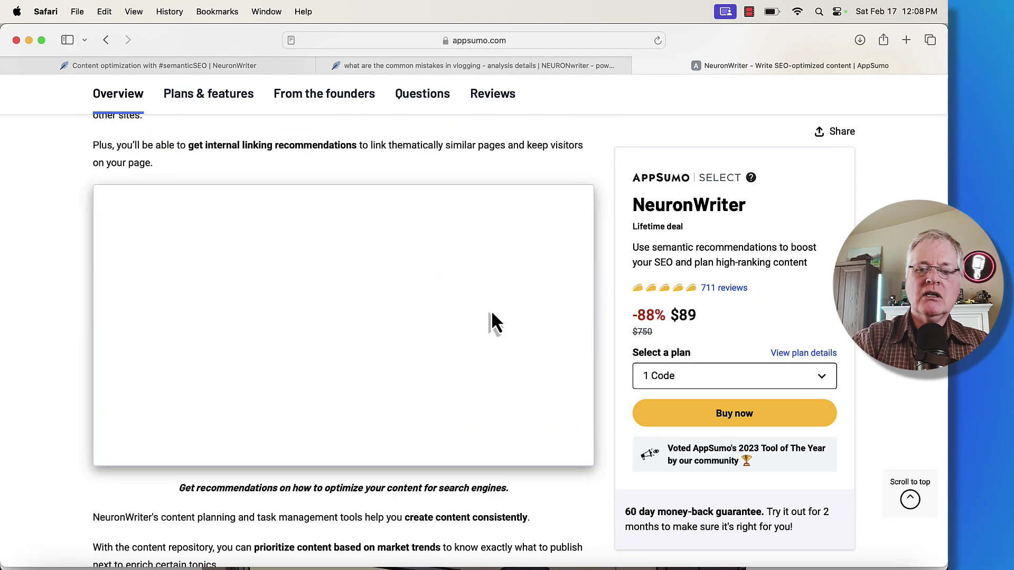
scroll(491, 314, "down", 10)
scroll(492, 314, "up", 10)
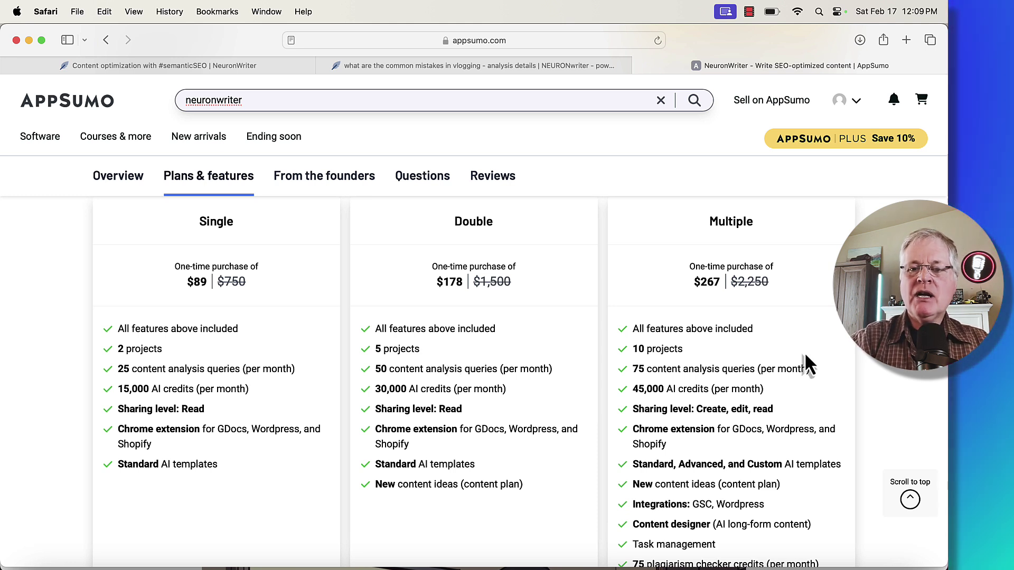
scroll(805, 355, "down", 5)
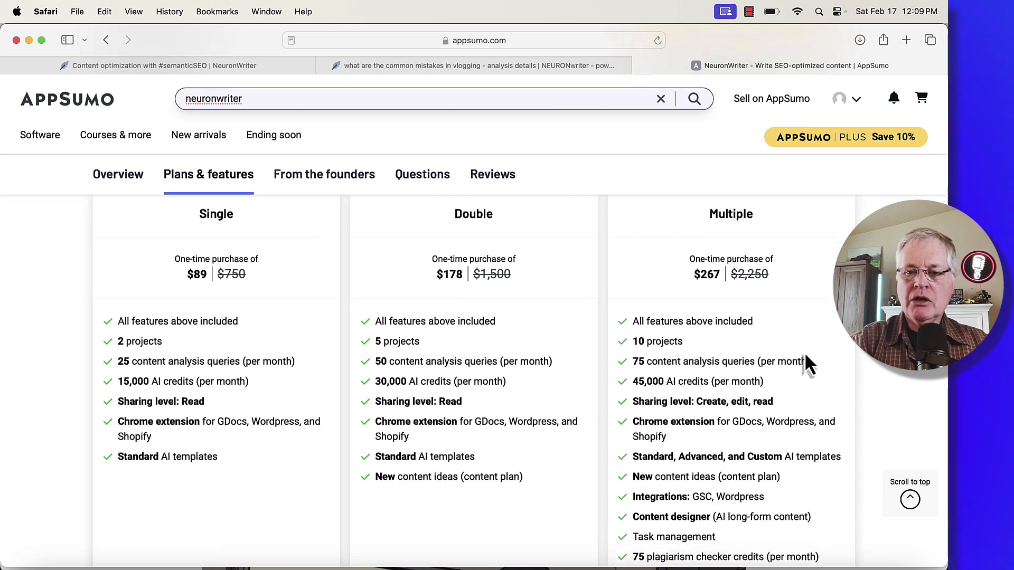
scroll(803, 352, "up", 3)
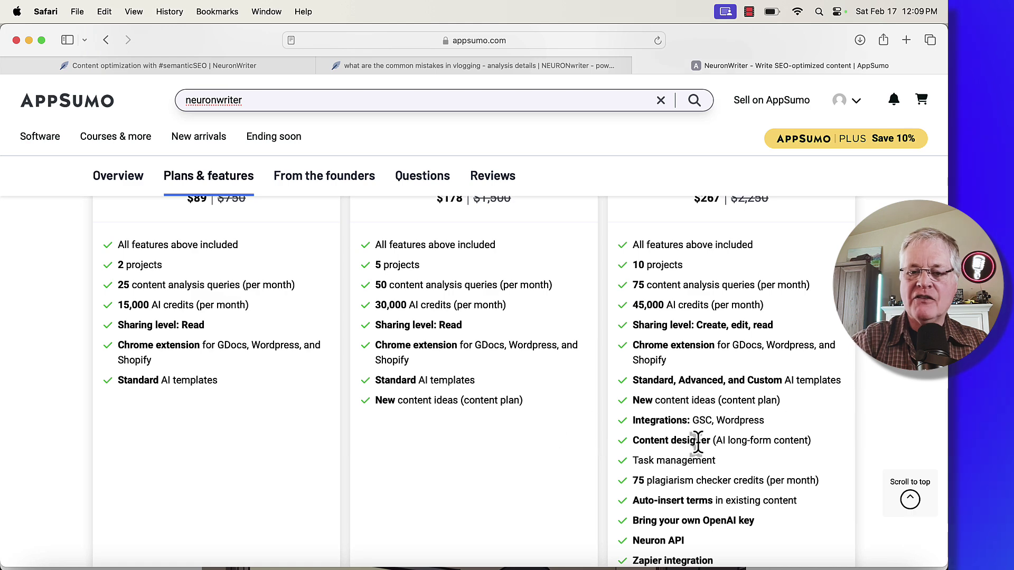
scroll(713, 445, "down", 1)
scroll(714, 449, "up", 2)
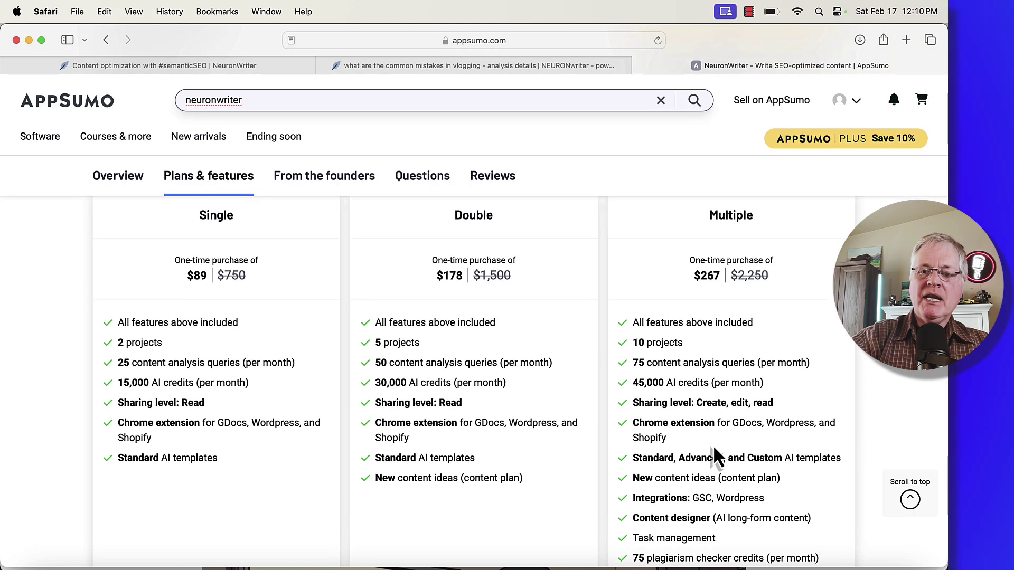
scroll(713, 445, "down", 2)
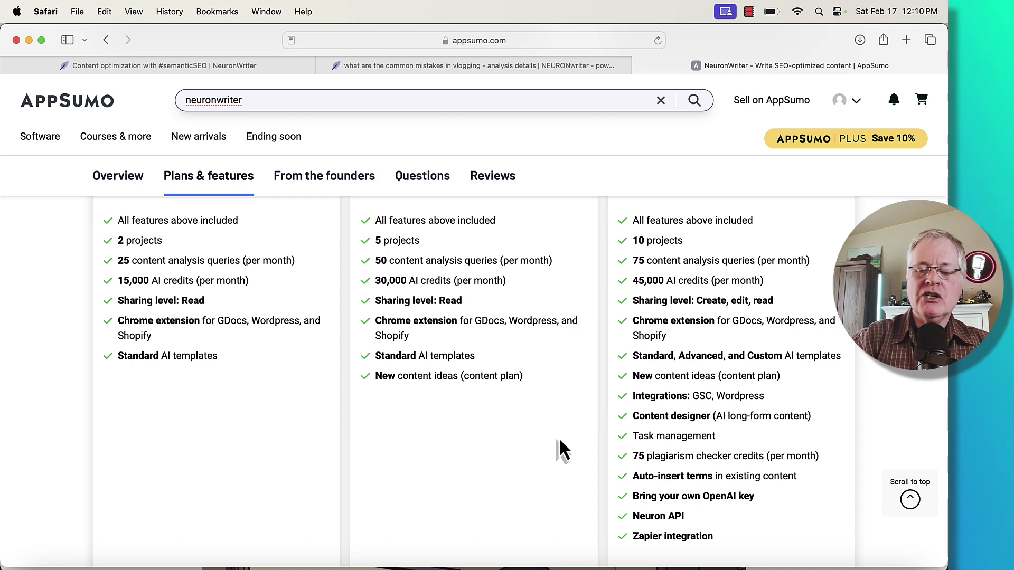
scroll(560, 441, "up", 5)
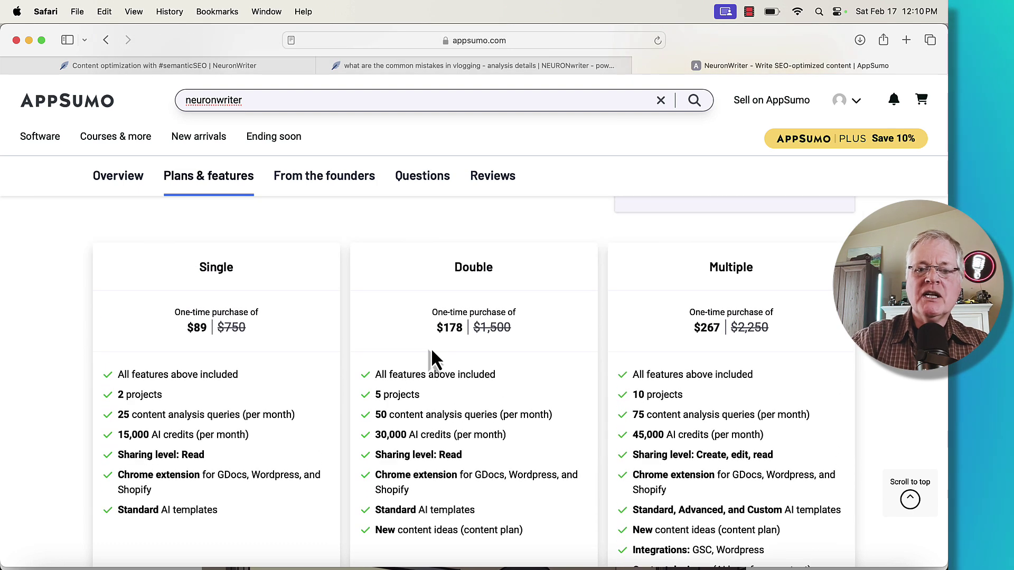